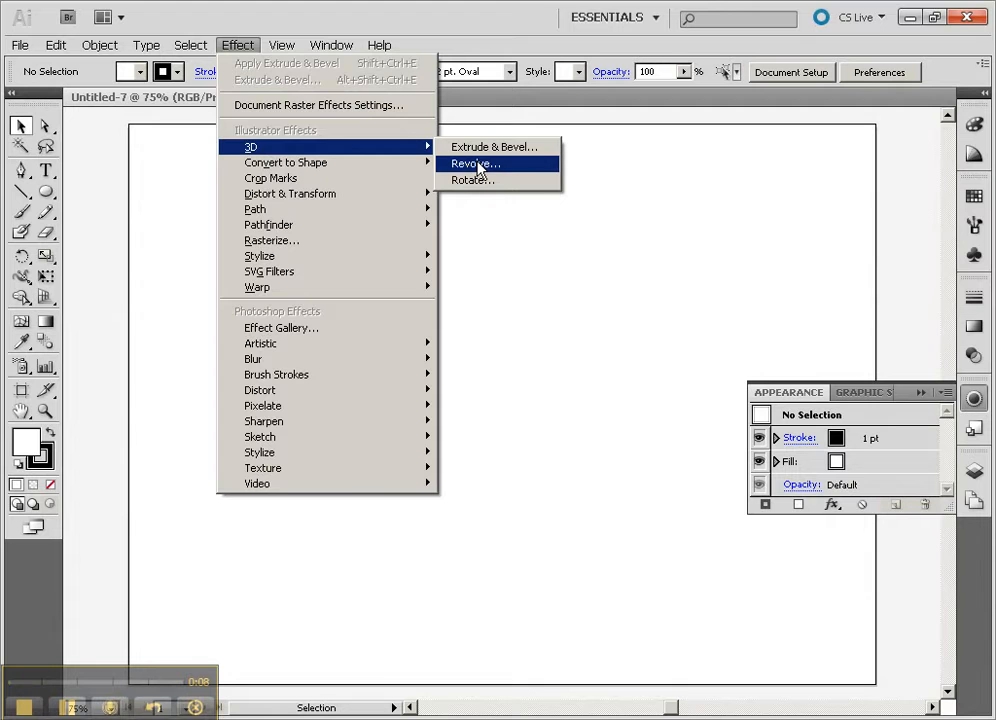
- Draw a tall narrow ellipse about 127 px wide and 460 px high in the artboard's left half
click(167, 197)
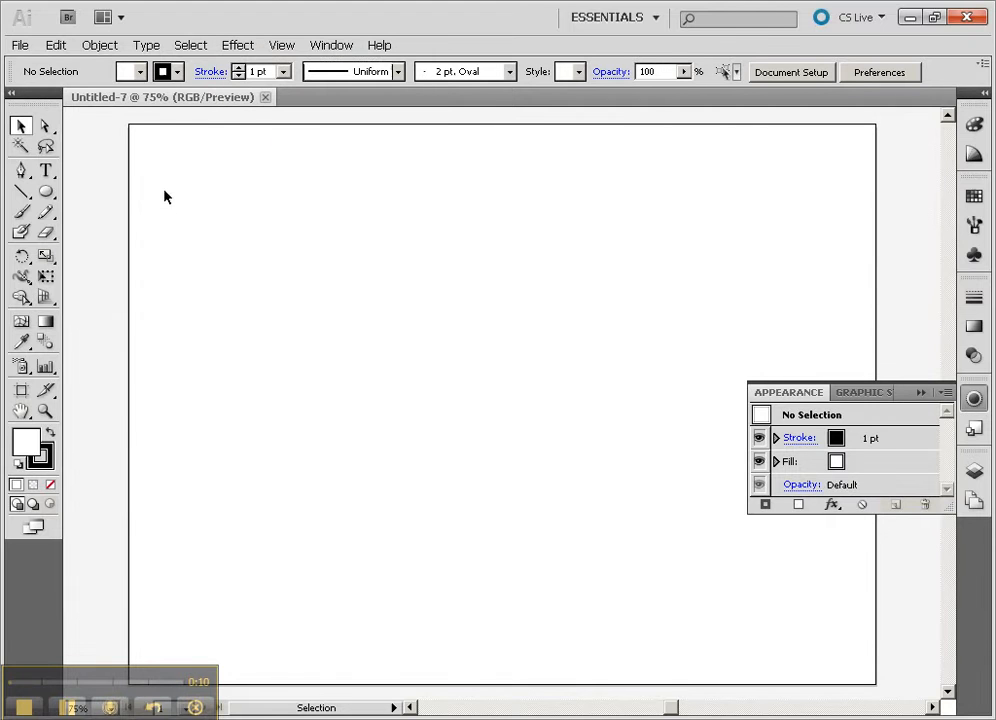
click(46, 192)
drag(305, 260, 400, 596)
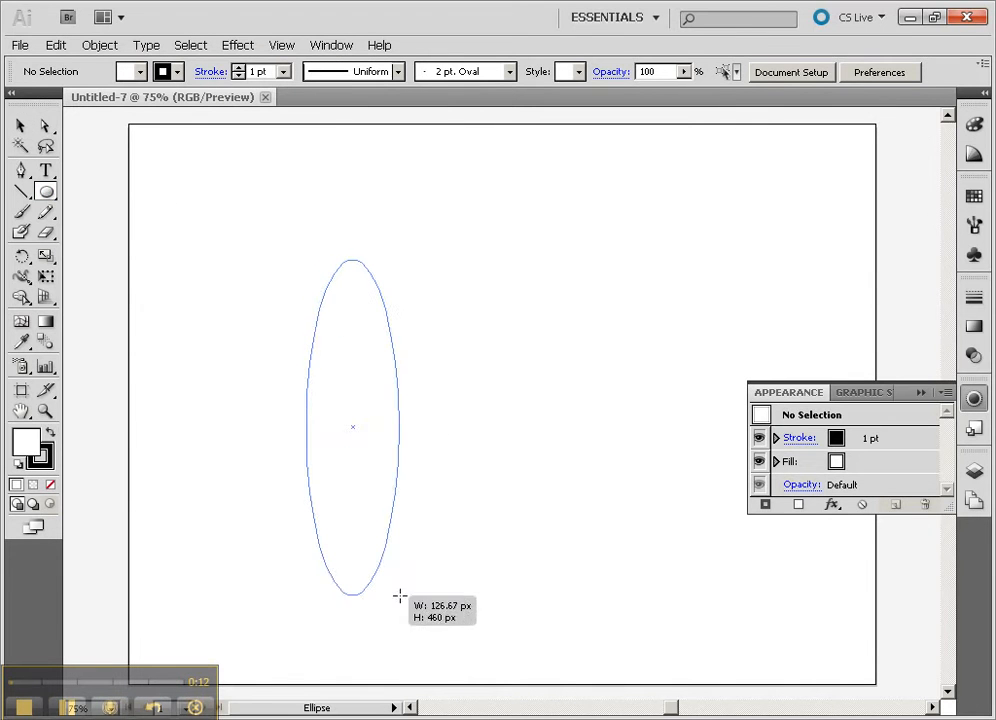
click(20, 125)
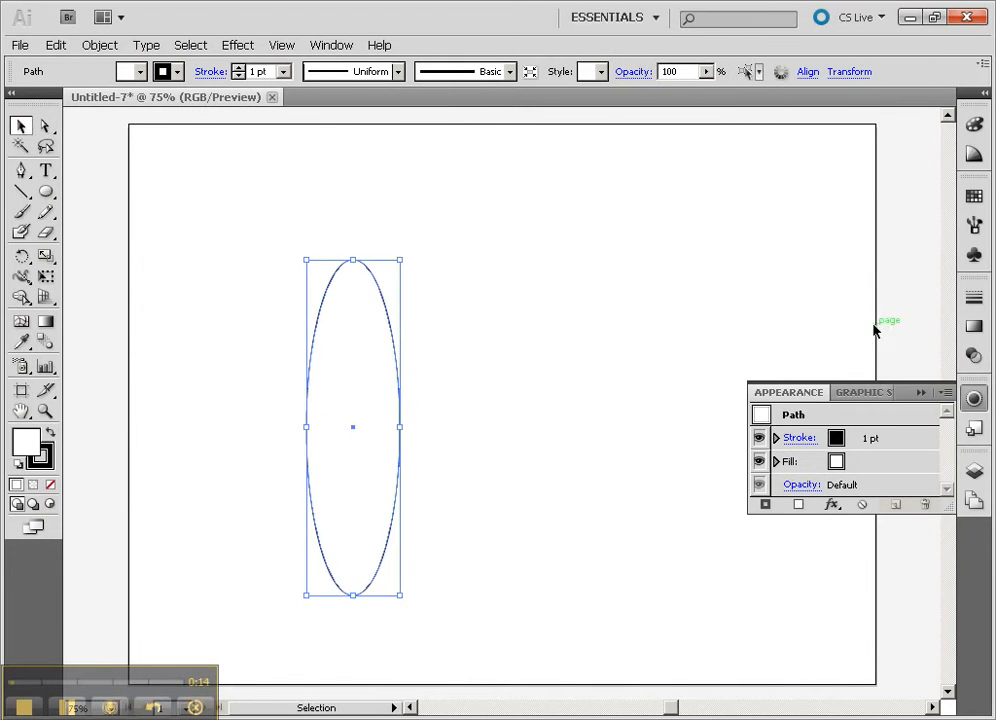
- Give the ellipse a lime-green fill and no stroke, and move it slightly up and to the right
click(974, 196)
click(796, 220)
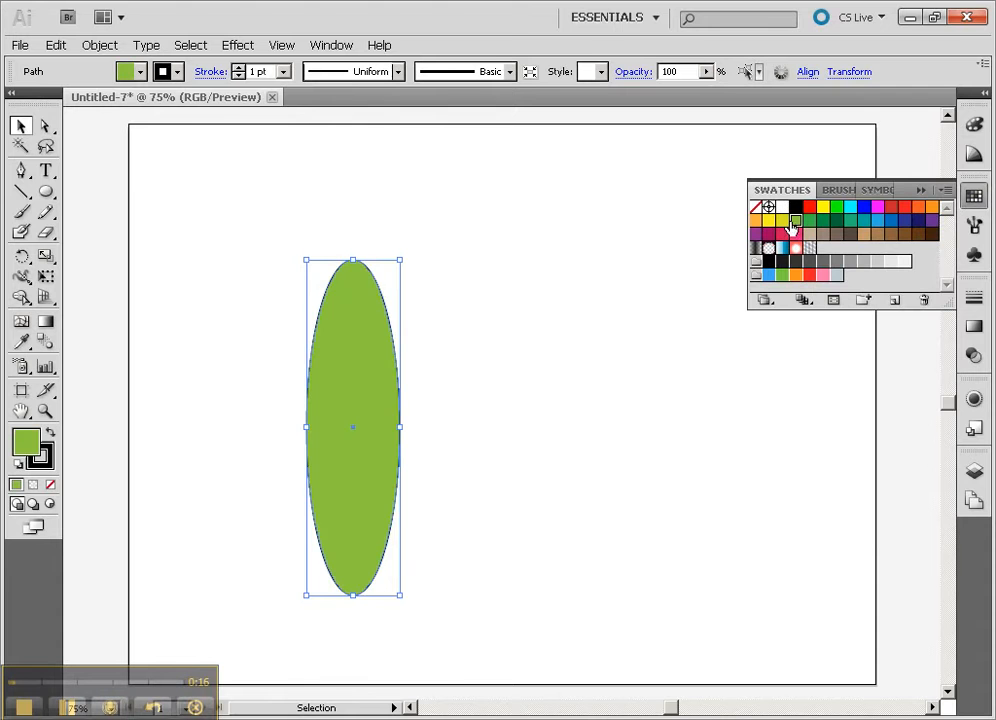
click(43, 463)
click(50, 485)
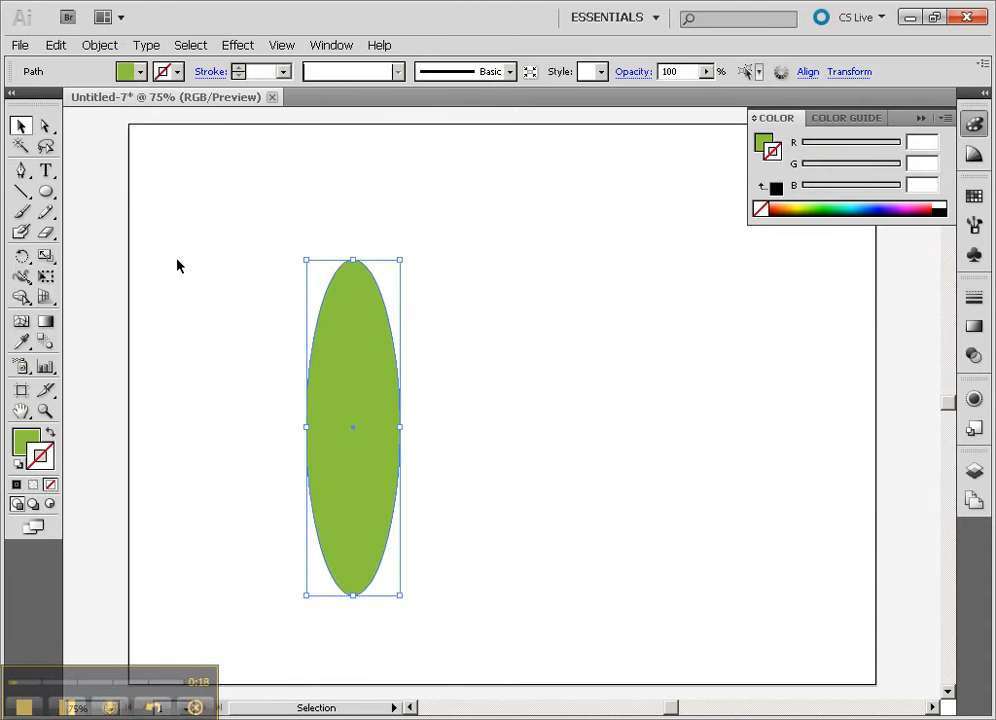
drag(369, 331, 385, 302)
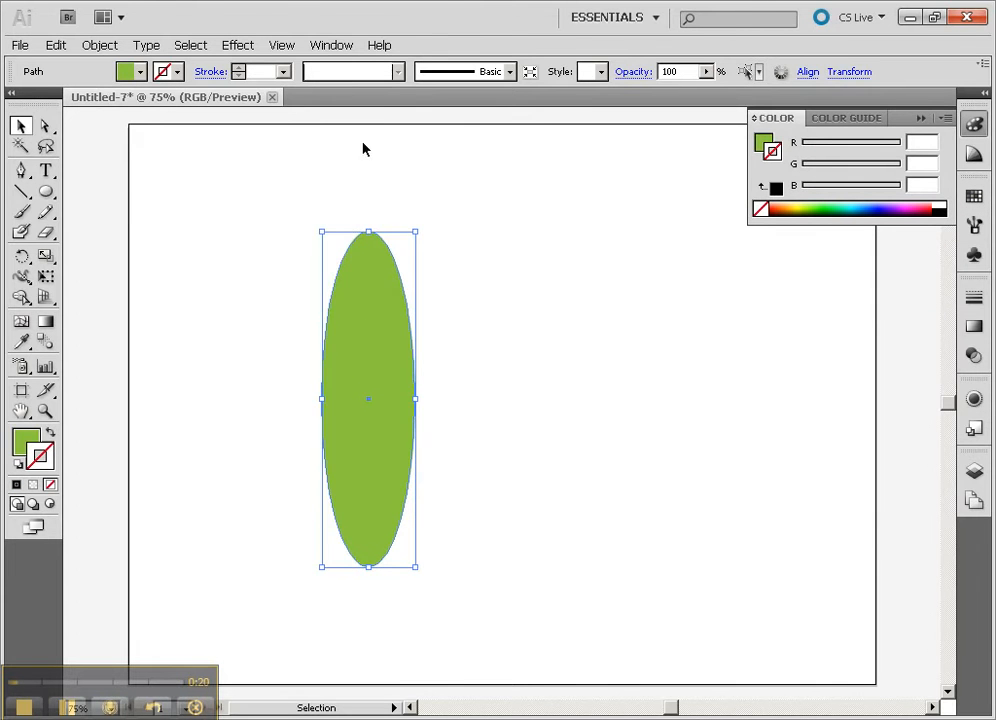
- Start a 3D Revolve effect on the ellipse with preview enabled and rotate it to about -90°, 55° and -41°
click(238, 45)
mouse_move(300, 151)
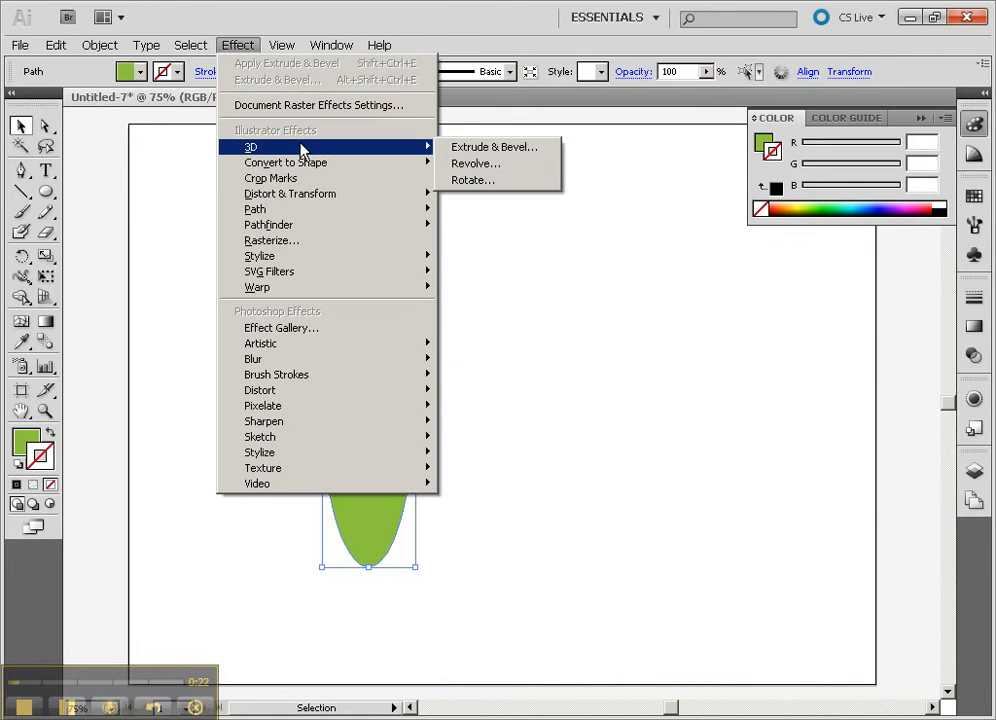
click(507, 169)
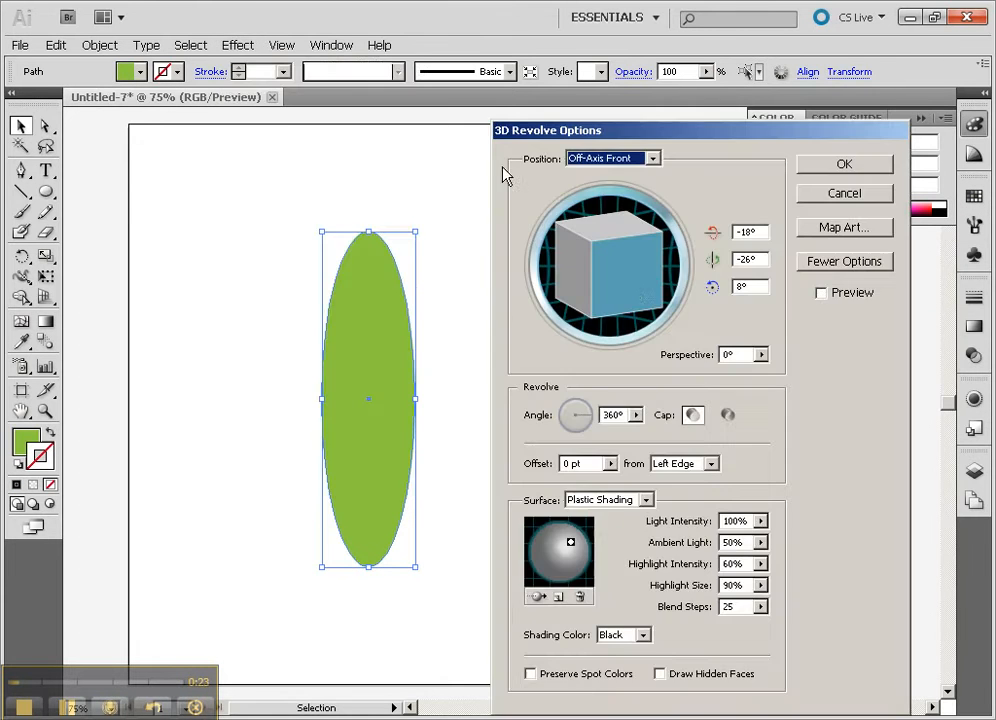
click(821, 293)
mouse_move(645, 258)
mouse_down()
mouse_move(645, 284)
mouse_move(630, 291)
mouse_move(549, 289)
mouse_up()
drag(620, 265, 616, 260)
- Reduce the revolve angle to 211° and rotate the shape to about -32°, 65° and -8°
click(636, 414)
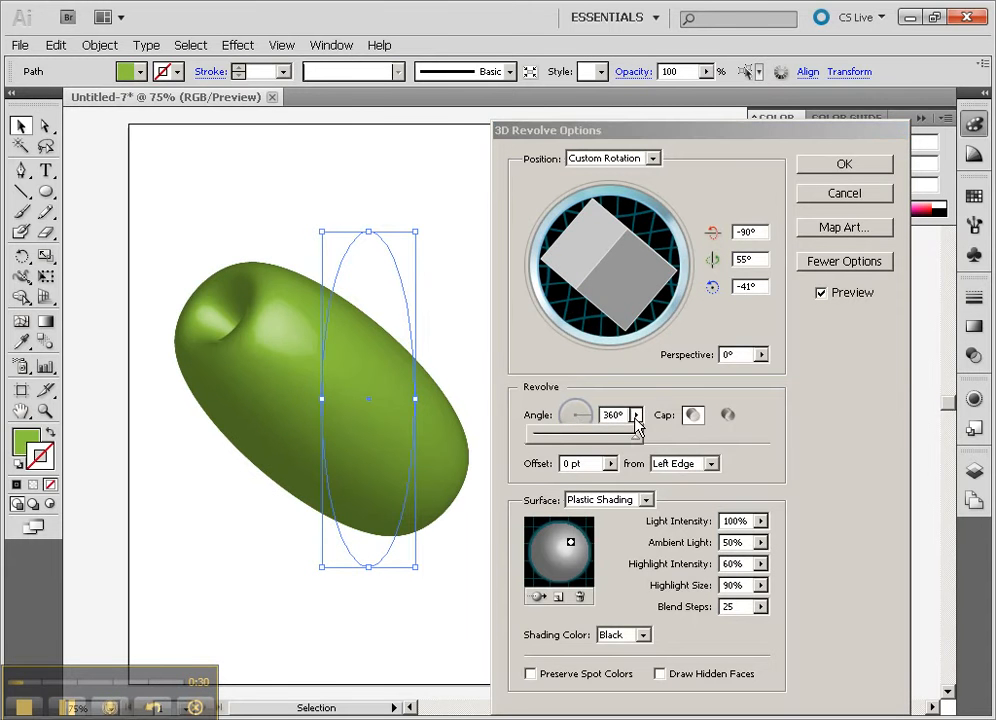
drag(631, 438, 594, 441)
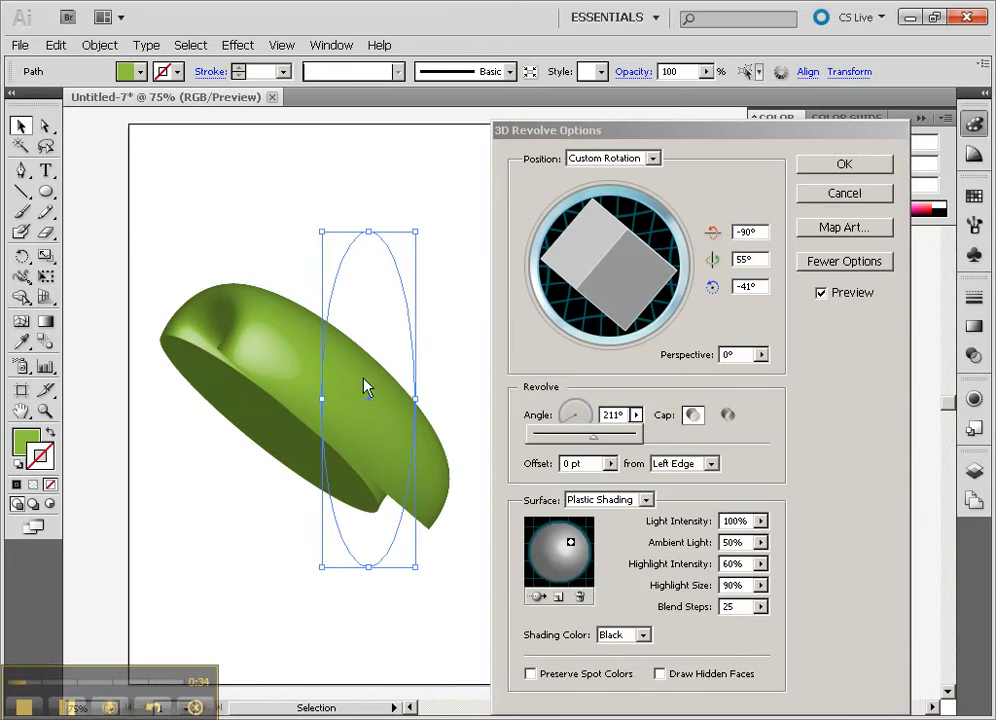
click(656, 258)
mouse_move(606, 257)
mouse_down()
mouse_move(627, 233)
mouse_move(616, 218)
mouse_move(591, 236)
mouse_up()
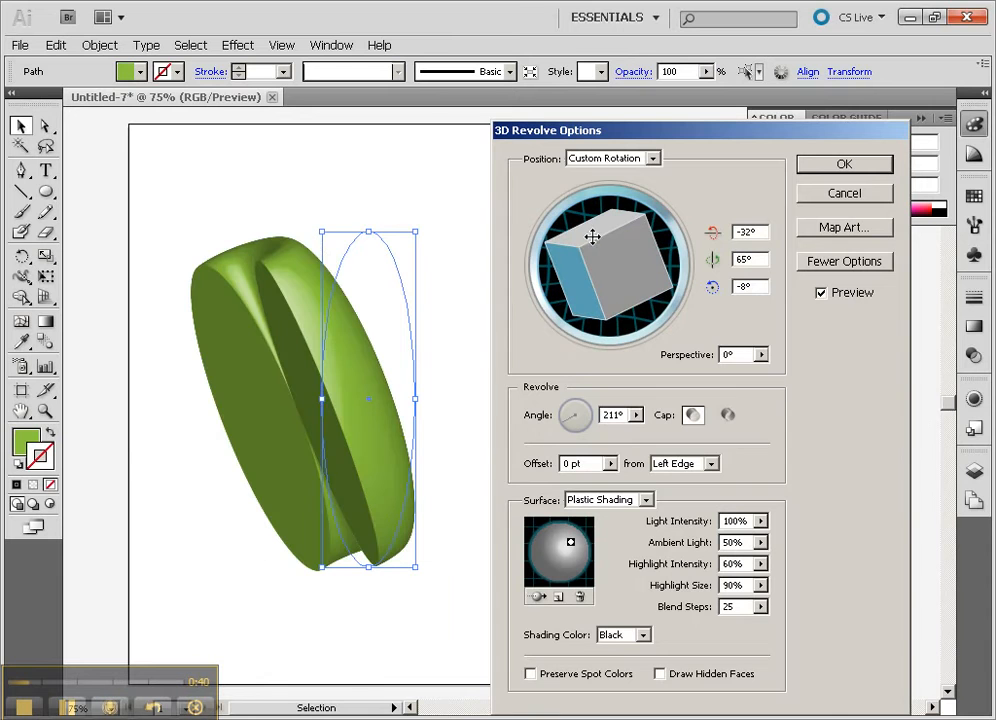
- Restore the revolve angle to a full 360°
mouse_move(571, 420)
mouse_down()
mouse_move(617, 413)
mouse_move(567, 440)
mouse_up()
click(636, 414)
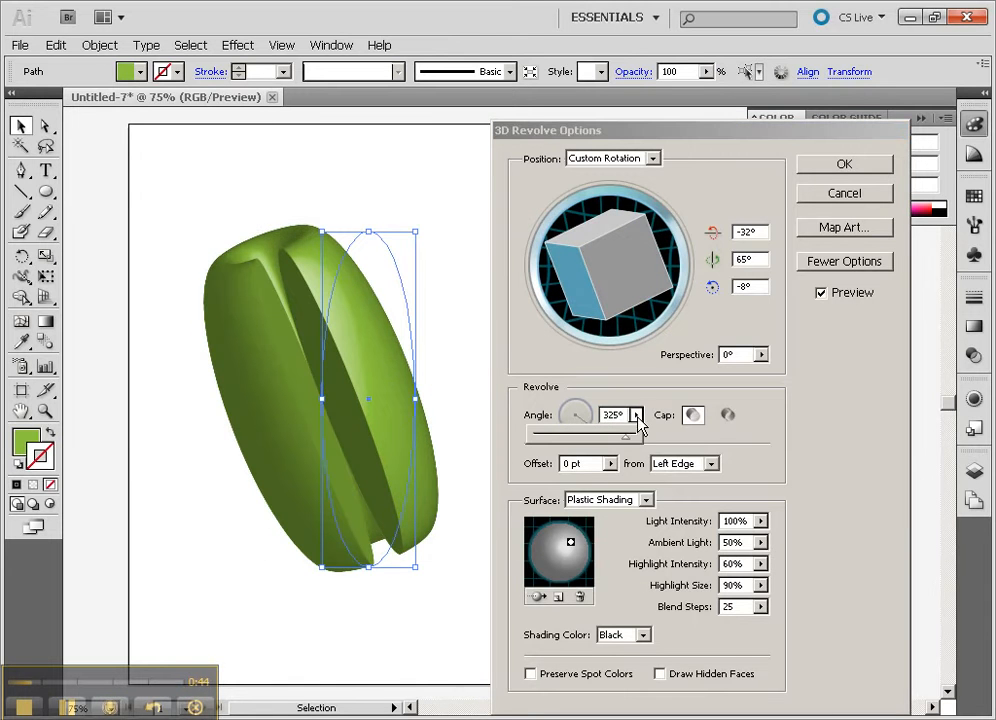
drag(629, 438, 674, 450)
click(756, 449)
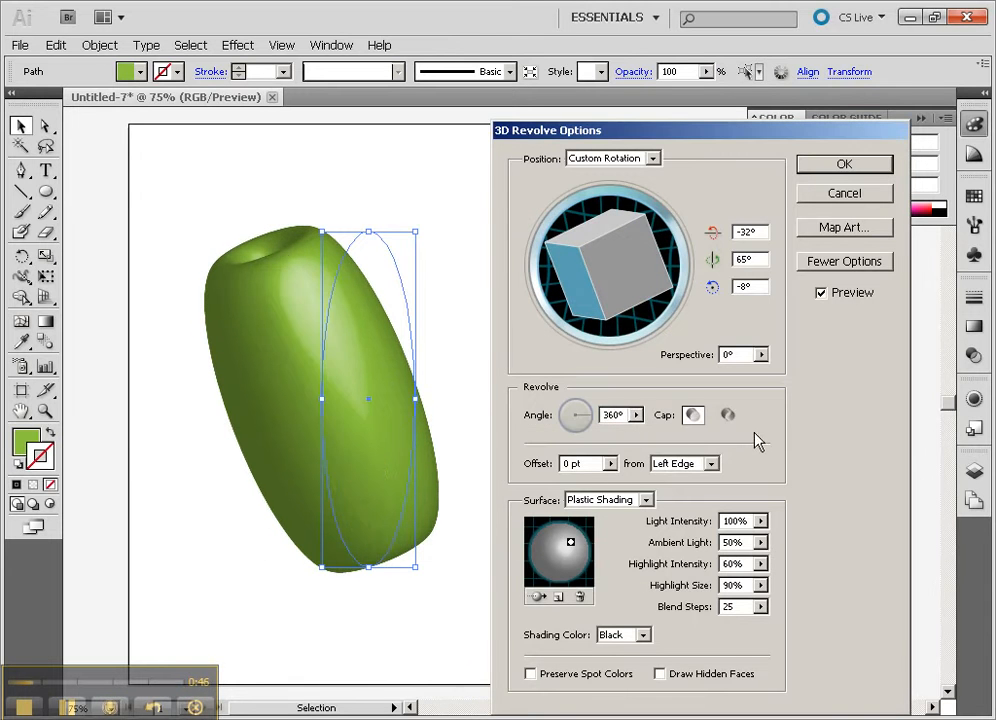
- Try a 433 pt revolve offset, rotate the shape to about -108°, 55° and -85°, and reduce the offset to 125 pt
click(610, 463)
drag(518, 484, 575, 490)
mouse_move(621, 264)
mouse_down()
mouse_move(634, 267)
mouse_move(634, 280)
mouse_move(605, 273)
mouse_up()
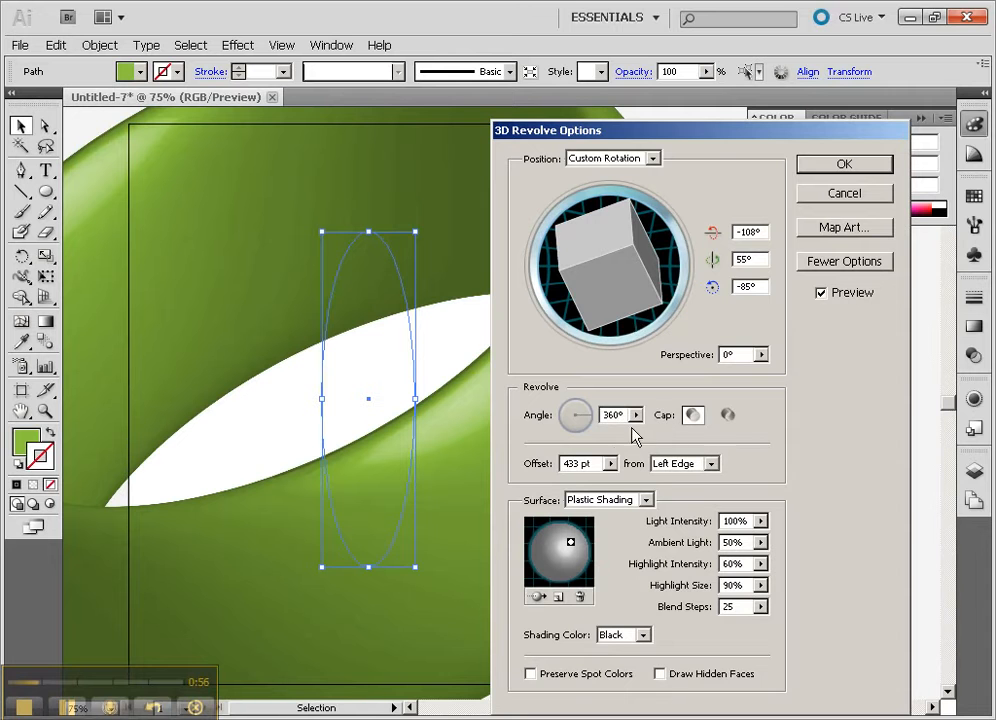
drag(611, 470, 508, 488)
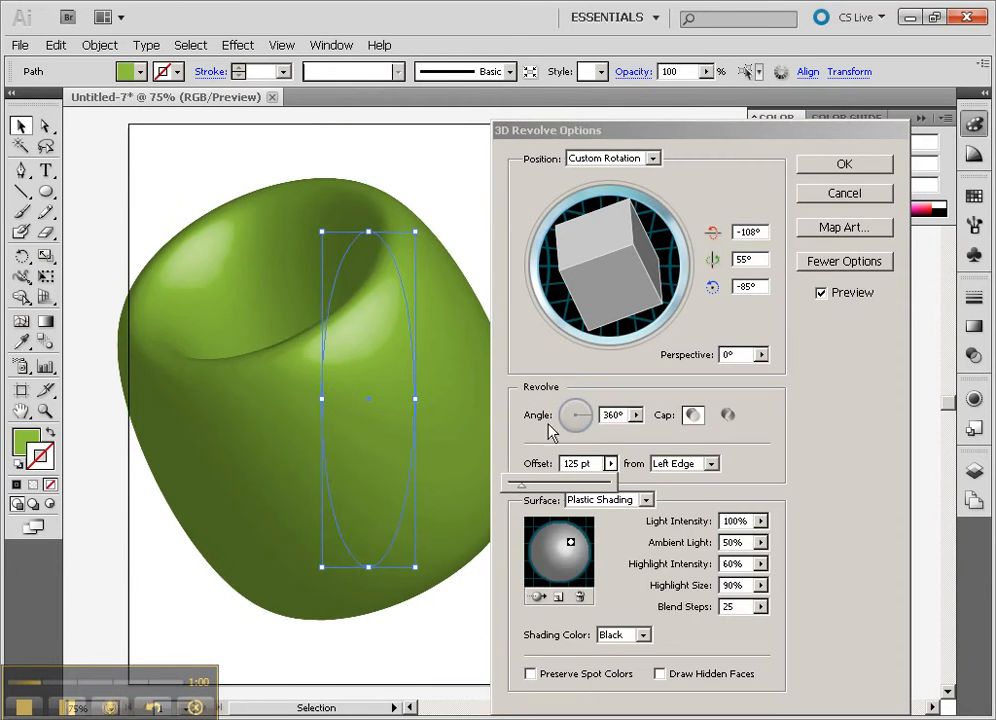
- Rotate the revolved ring to about -104°, 13° and -73° and shift its surface light slightly to the right
click(609, 241)
mouse_move(605, 227)
mouse_down()
mouse_move(629, 240)
mouse_move(596, 301)
mouse_move(595, 262)
mouse_up()
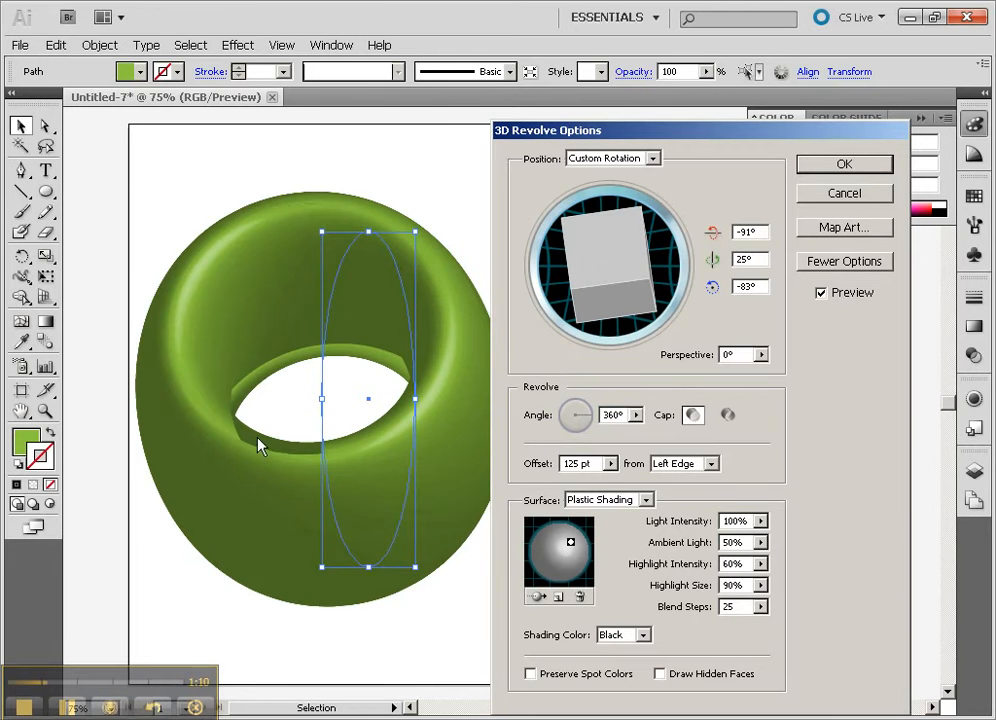
mouse_move(574, 265)
mouse_down()
mouse_move(618, 258)
mouse_move(625, 267)
mouse_move(636, 243)
mouse_move(622, 253)
mouse_up()
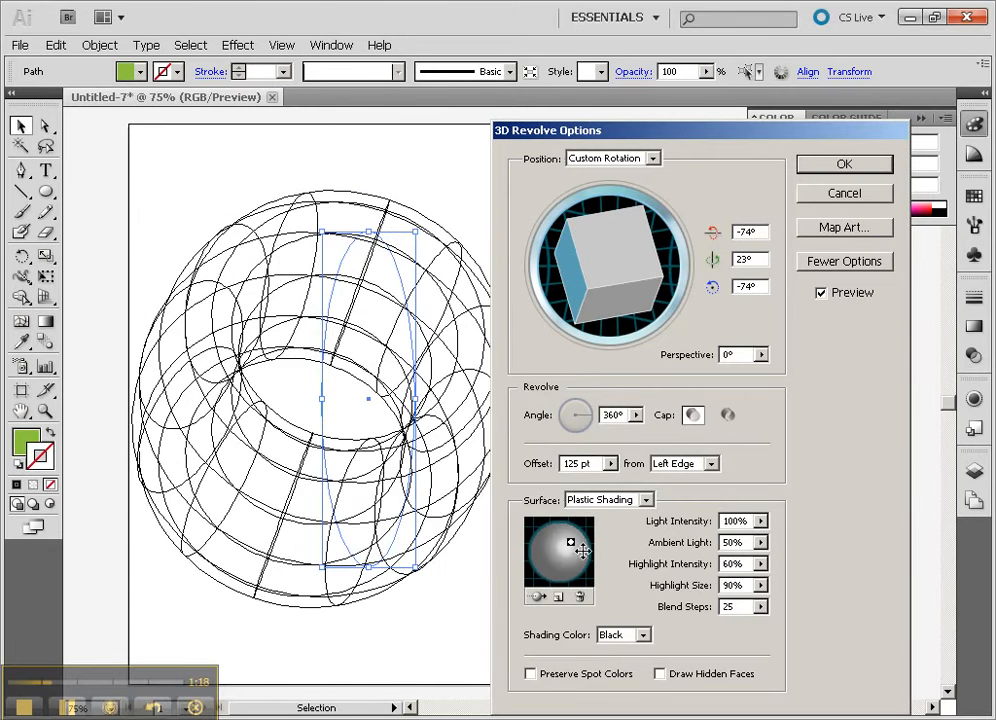
mouse_move(571, 543)
mouse_down()
mouse_move(545, 547)
mouse_move(552, 567)
mouse_move(570, 568)
mouse_move(577, 545)
mouse_up()
mouse_move(622, 242)
mouse_down()
mouse_move(591, 242)
mouse_move(589, 262)
mouse_up()
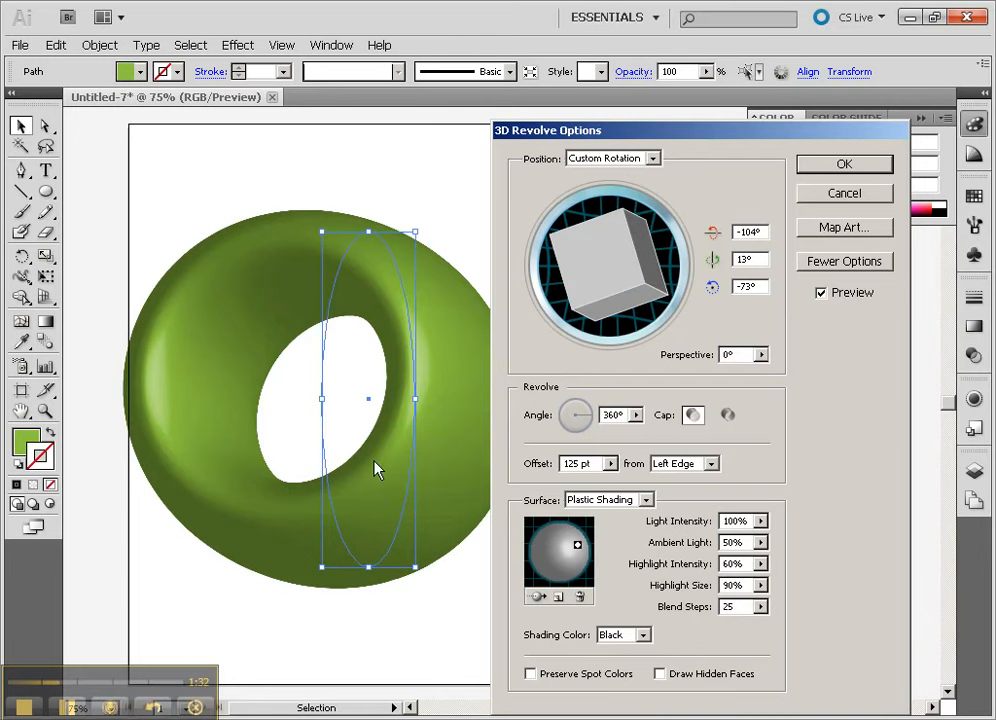
- Move the surface light to the sphere's upper right and add a second light at its lower left
mouse_move(577, 545)
mouse_down()
mouse_move(540, 550)
mouse_move(585, 553)
mouse_move(579, 539)
mouse_up()
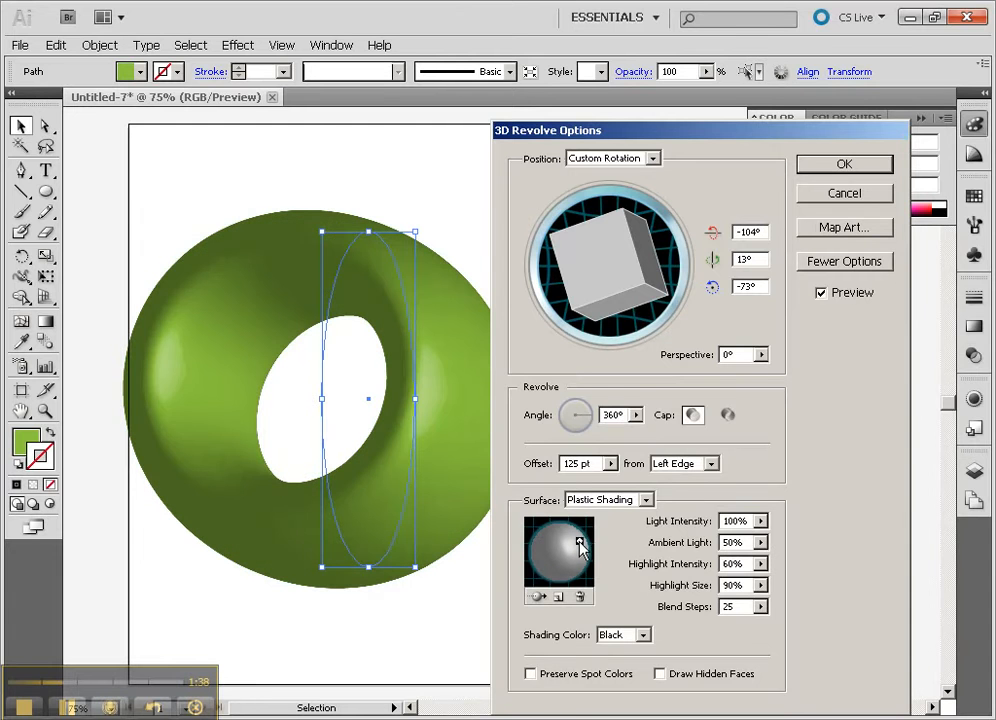
click(557, 597)
drag(554, 557, 544, 580)
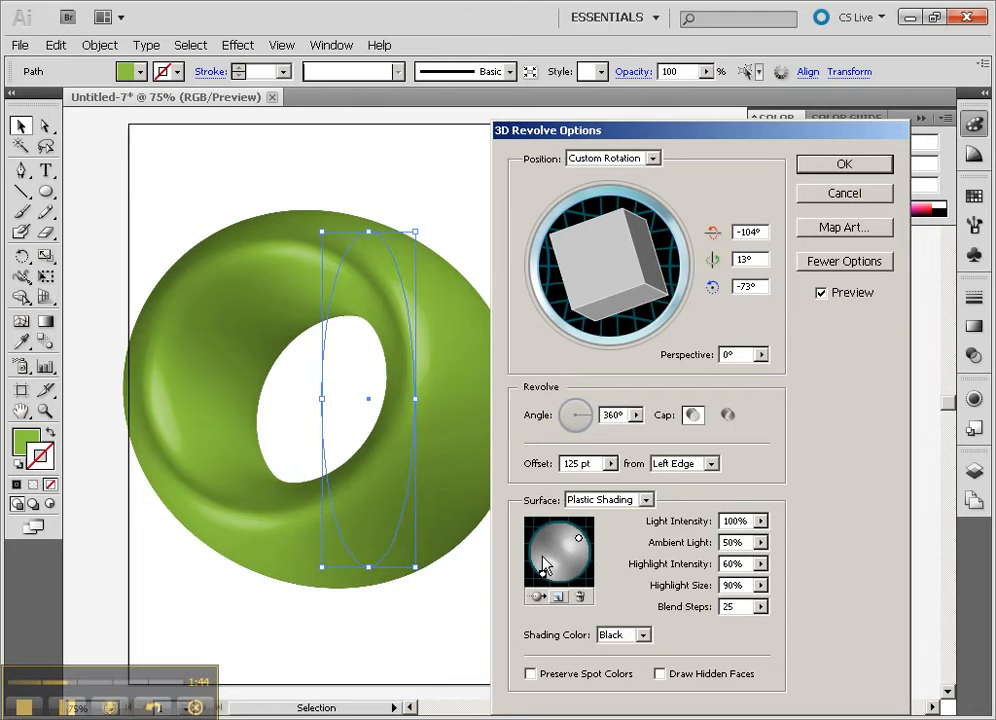
- Set the blend steps to 151 and apply the 3D Revolve effect
click(761, 606)
drag(685, 634, 722, 634)
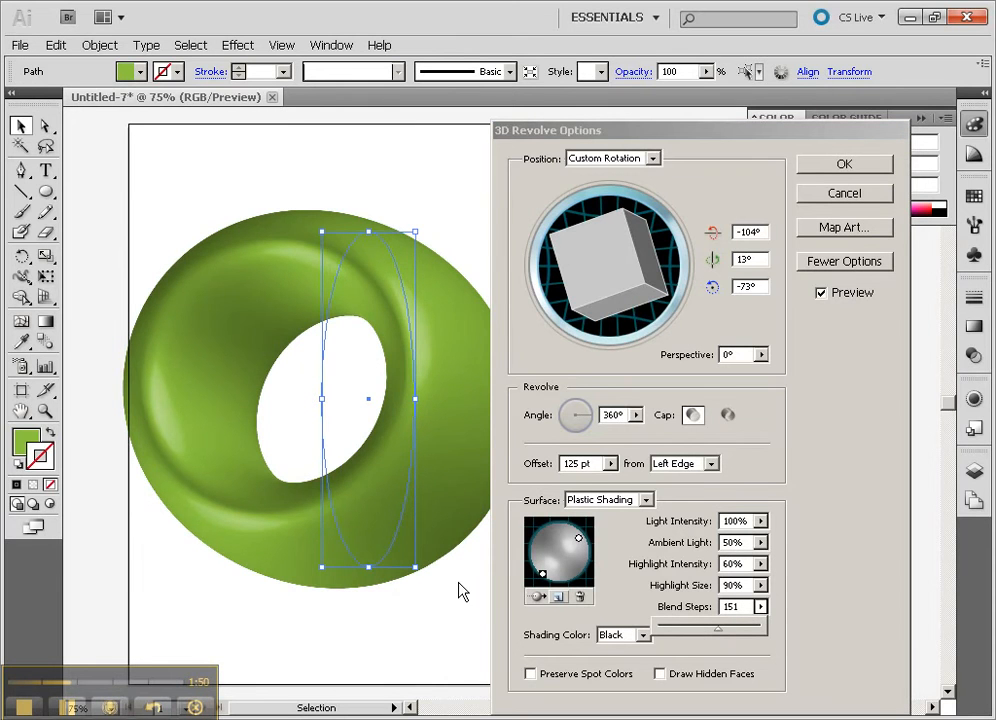
click(868, 161)
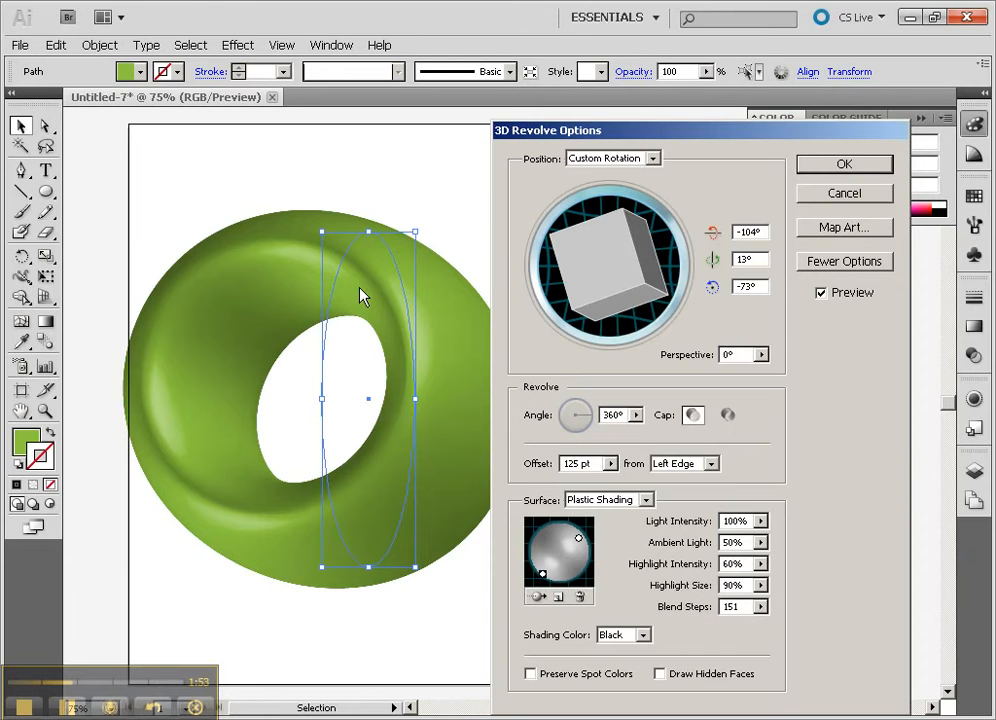
click(830, 168)
- Move the green revolved ring slightly up and to the left, and delete it from the artboard
drag(389, 305, 357, 284)
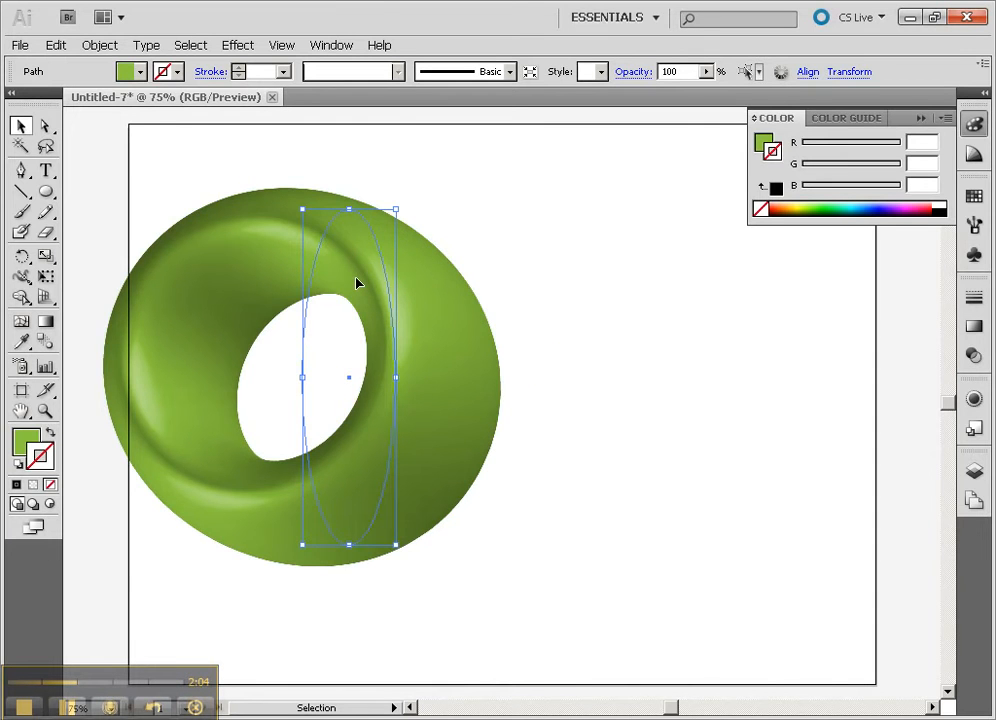
key(Delete)
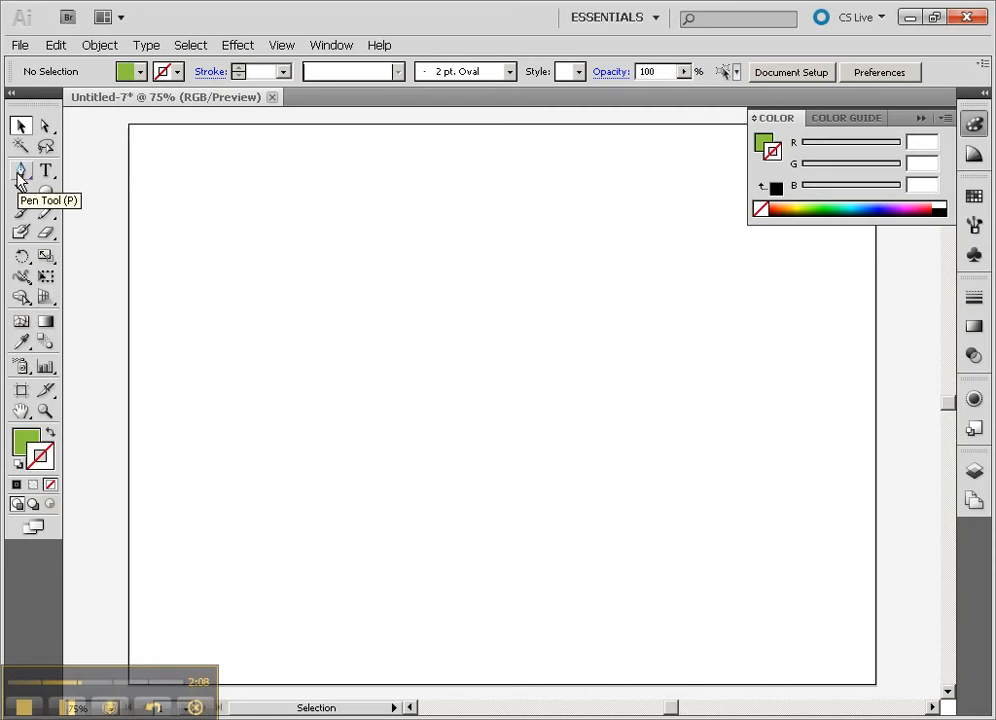
- Show the document grid and turn on Snap to Grid
click(281, 45)
click(345, 581)
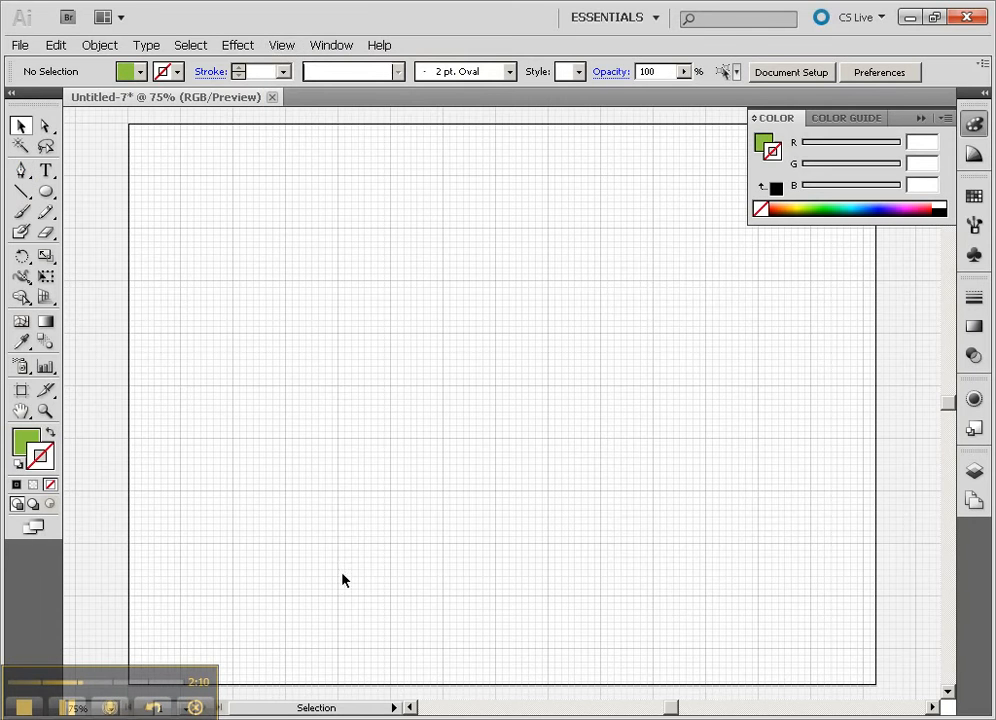
click(281, 45)
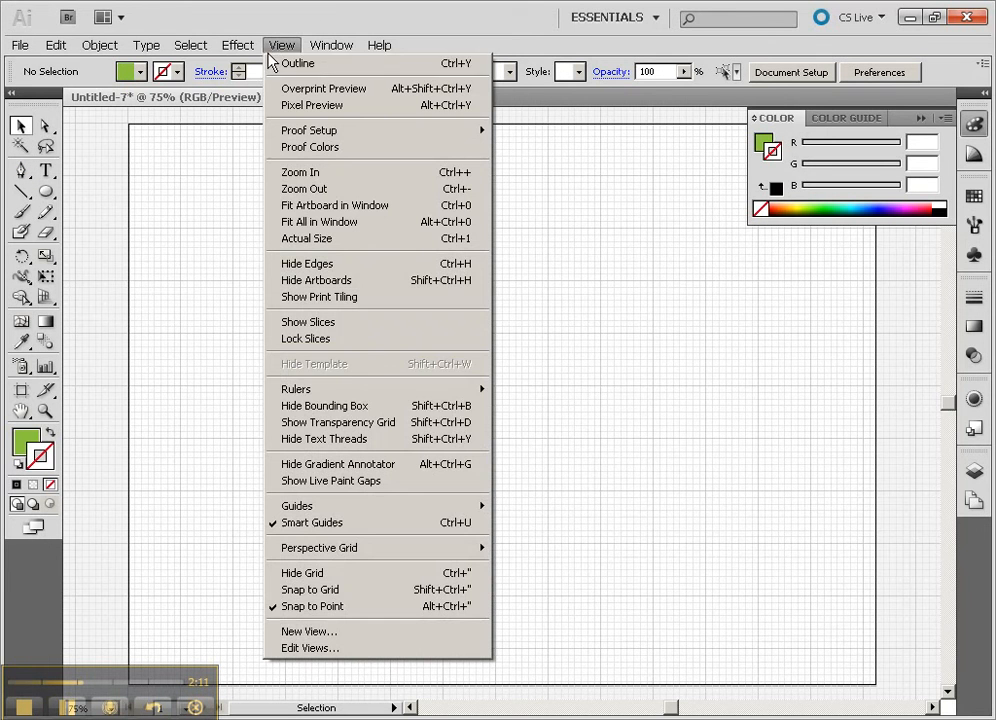
click(402, 589)
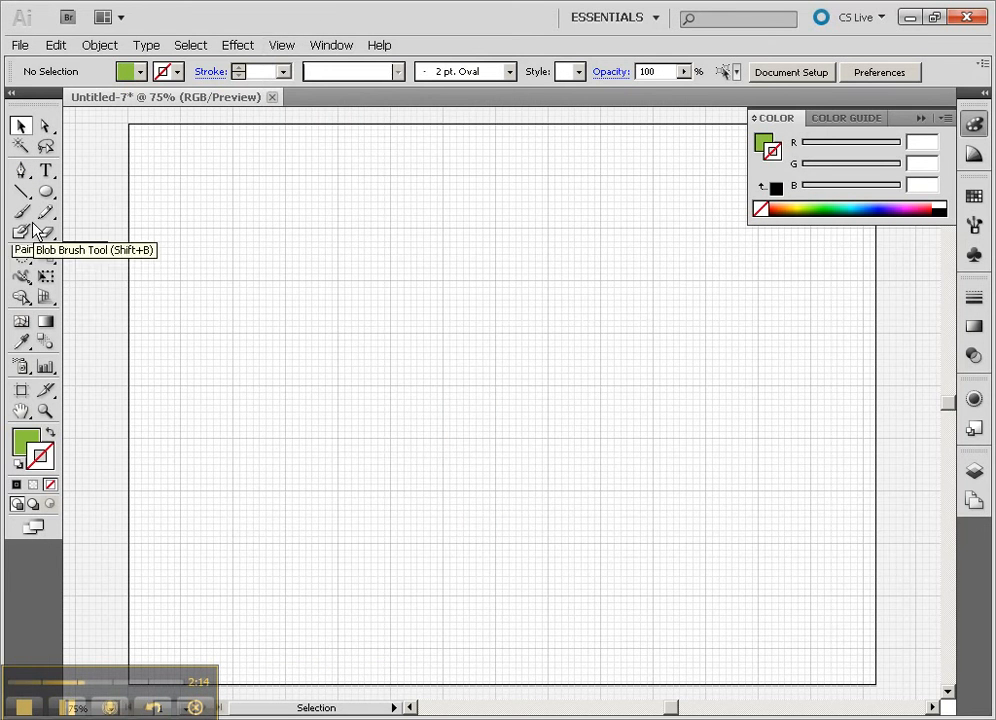
- Start a Pen path at X 360, Y 216 px, running left and slanting up-left to a narrow rim tip
click(21, 170)
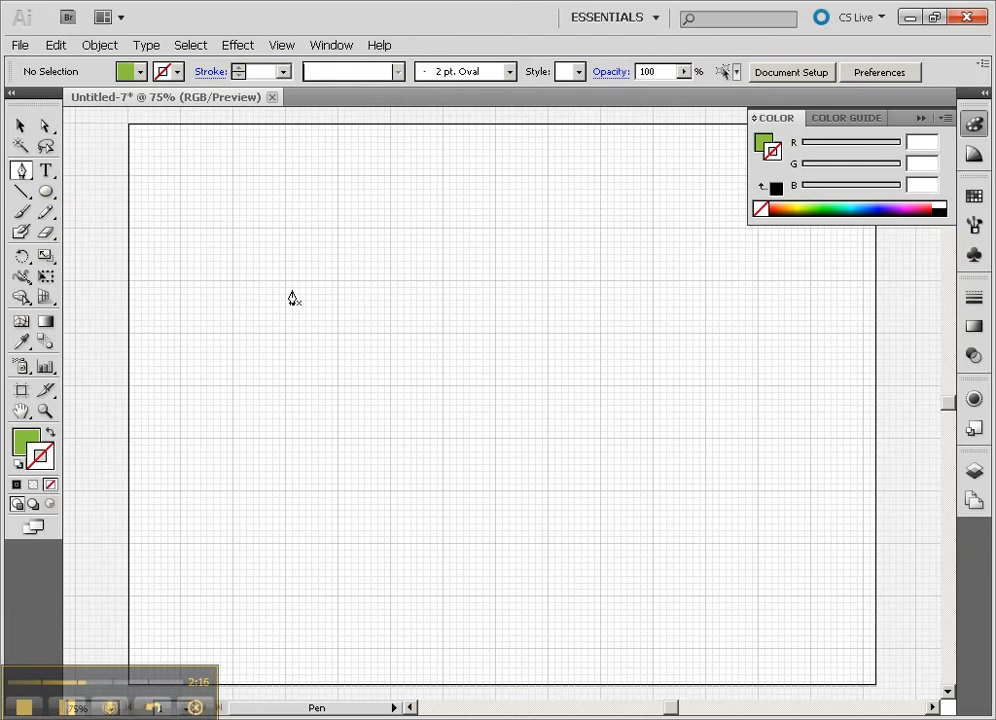
click(45, 212)
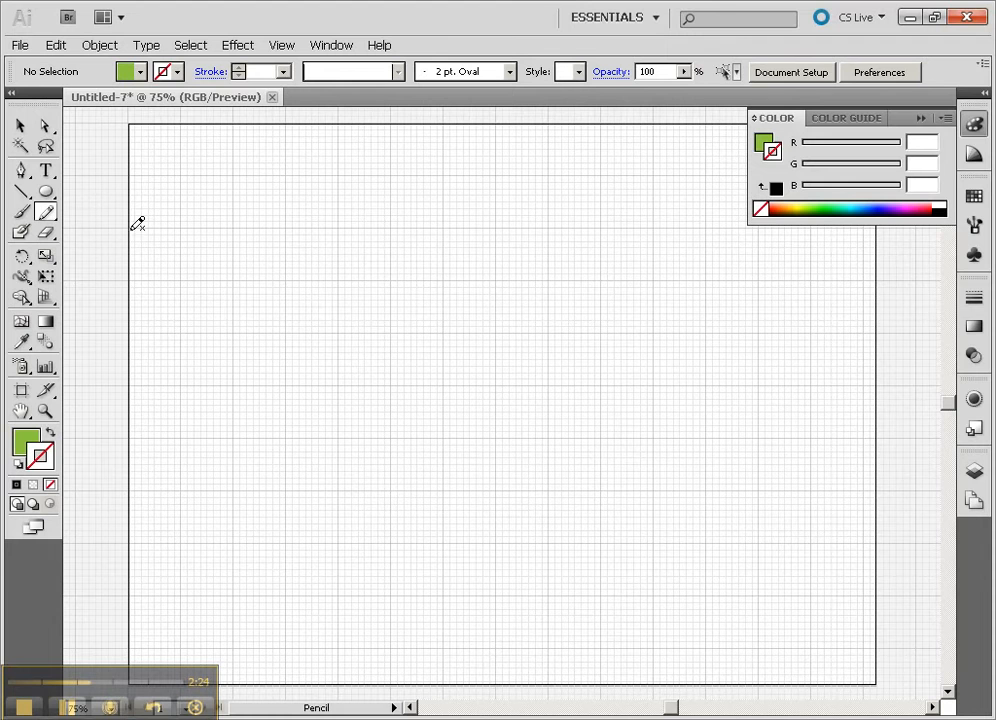
click(23, 174)
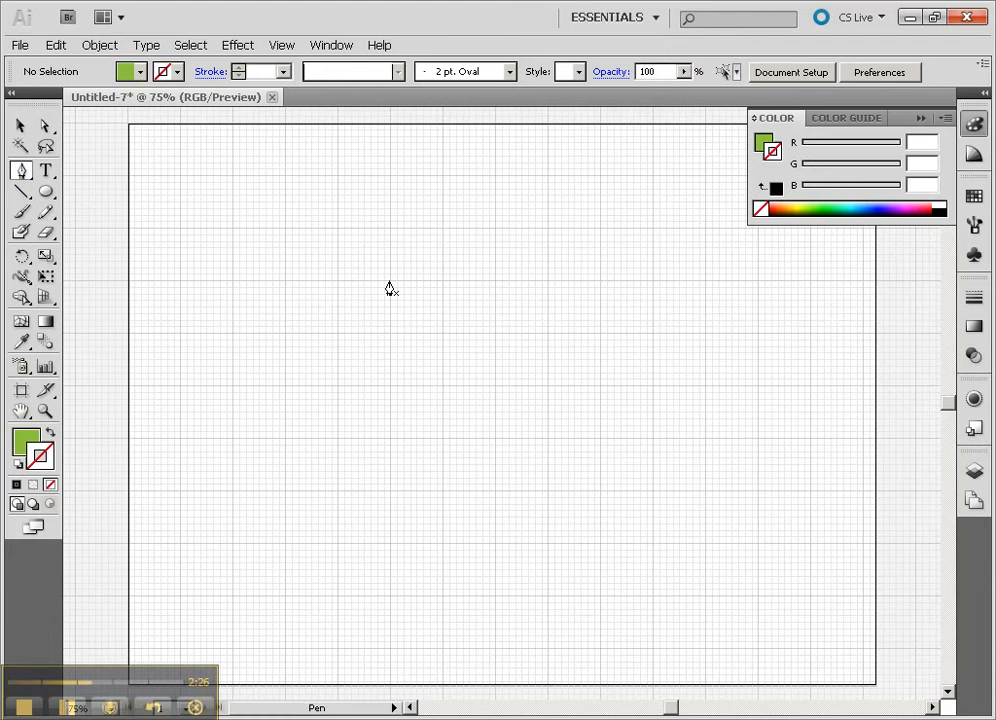
click(390, 282)
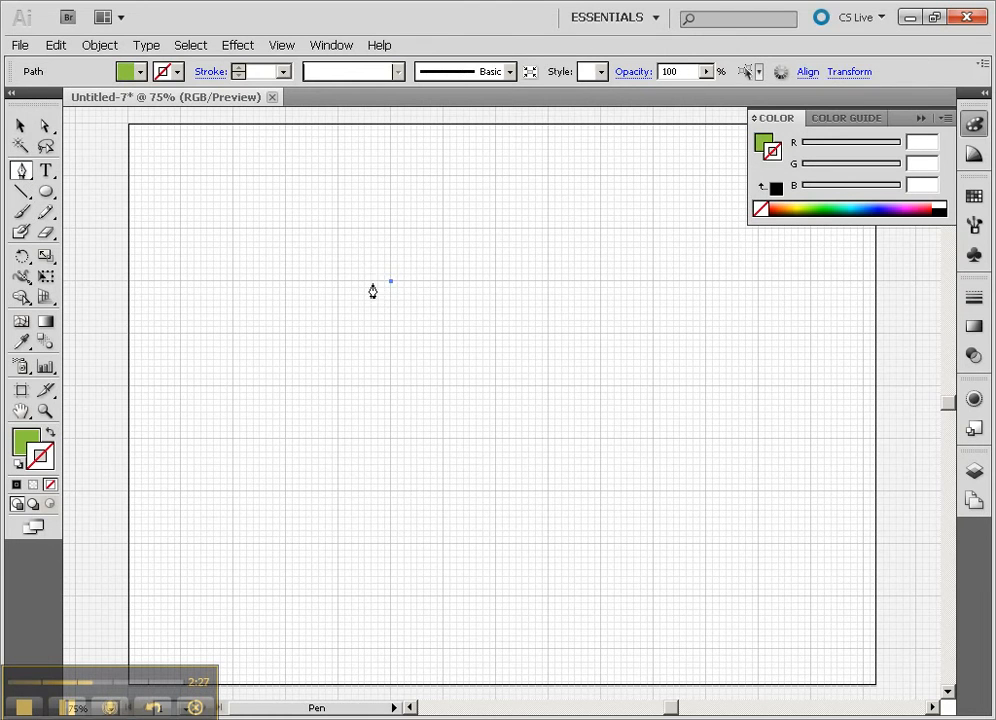
click(298, 229)
click(252, 183)
click(246, 182)
- Continue the path from the rim down the underside of the slanted wall to just below the starting point
click(253, 214)
click(300, 267)
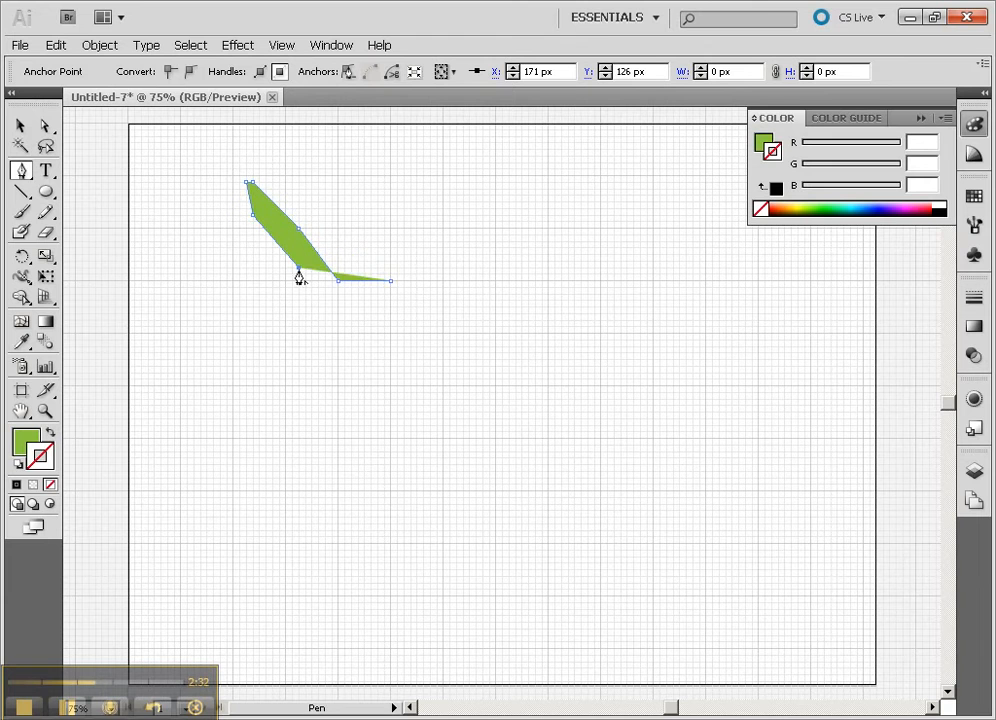
click(332, 293)
click(359, 300)
click(377, 313)
- Continue the Pen path straight down the goblet's stem at X 351 px, ending just above the base
click(384, 359)
click(384, 411)
click(384, 443)
click(384, 470)
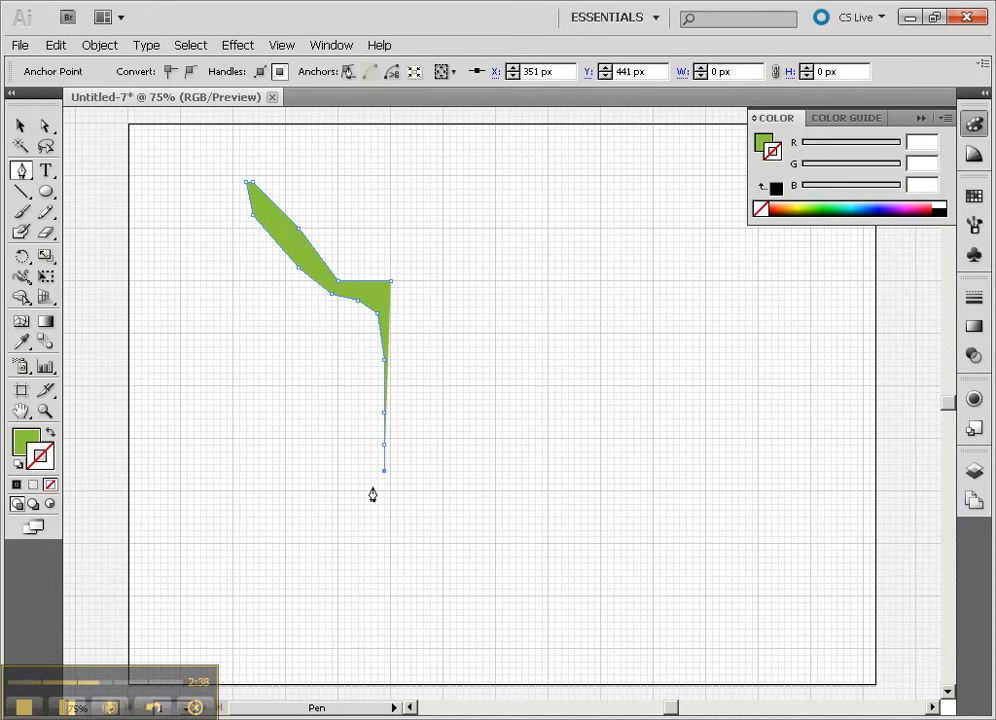
- Draw the goblet's foot by flaring the path out to a thin tip and returning along a flat underside to X 351, Y 513 px
click(374, 484)
click(358, 484)
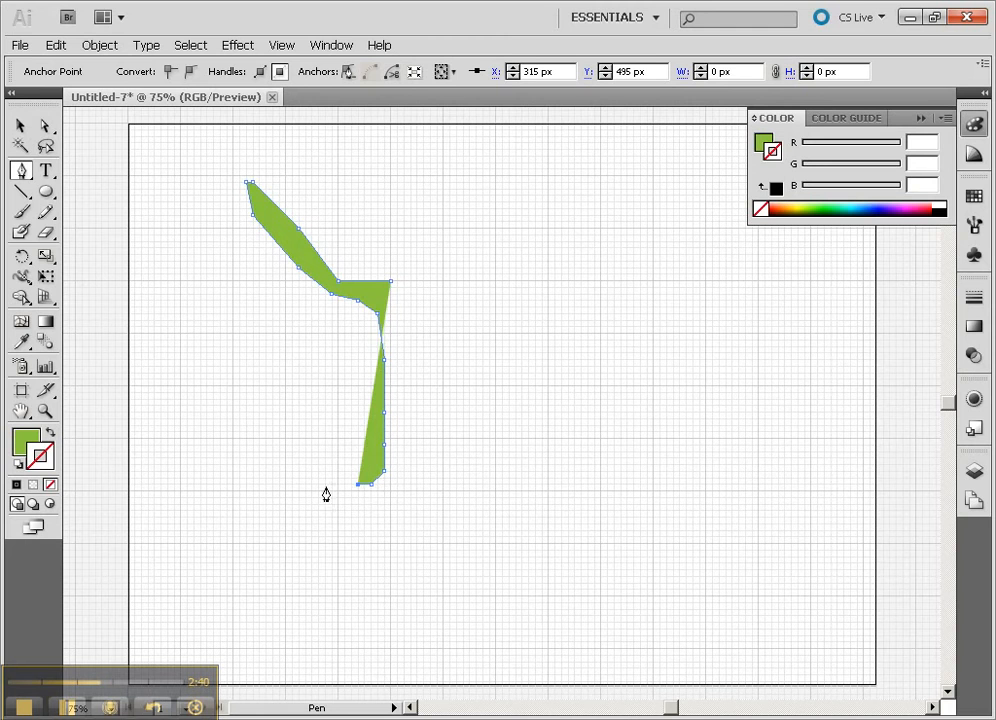
click(325, 484)
click(284, 490)
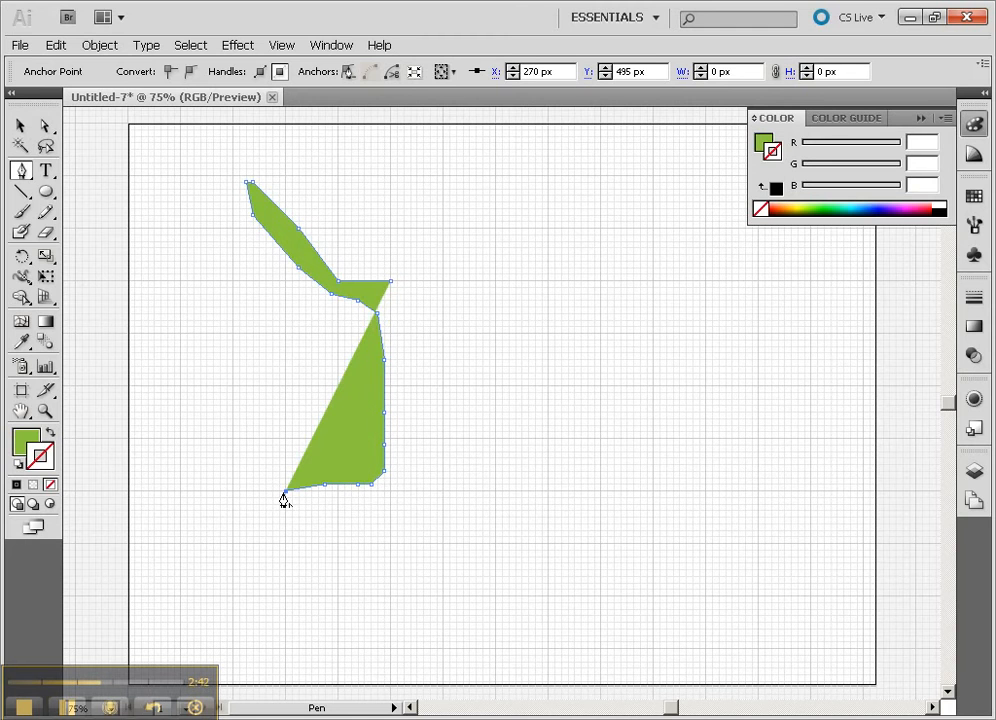
click(285, 497)
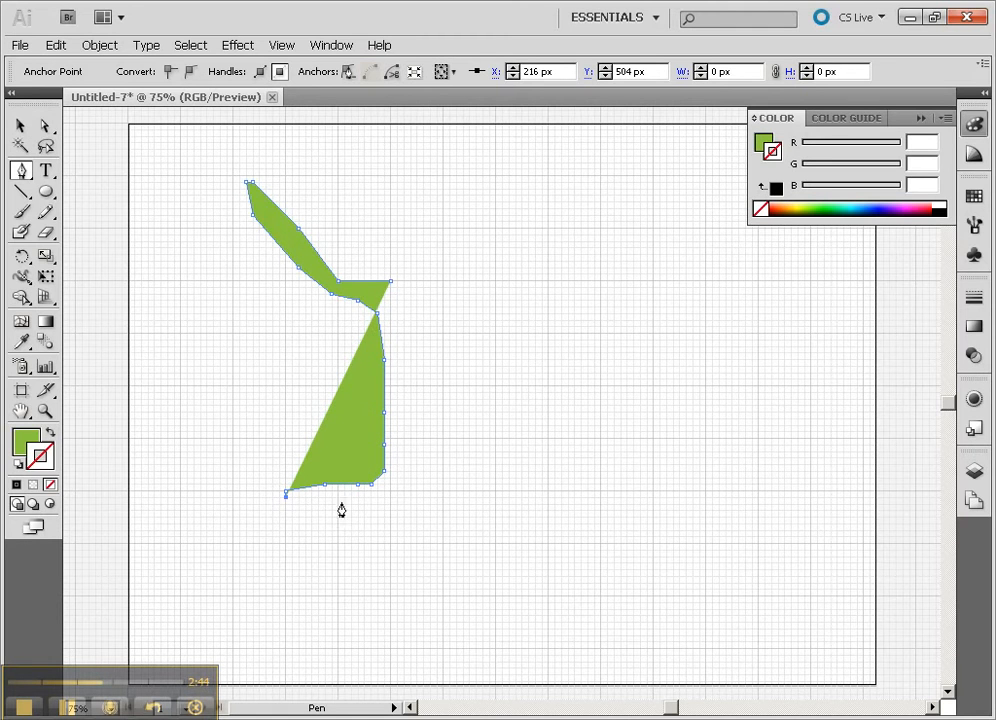
click(384, 498)
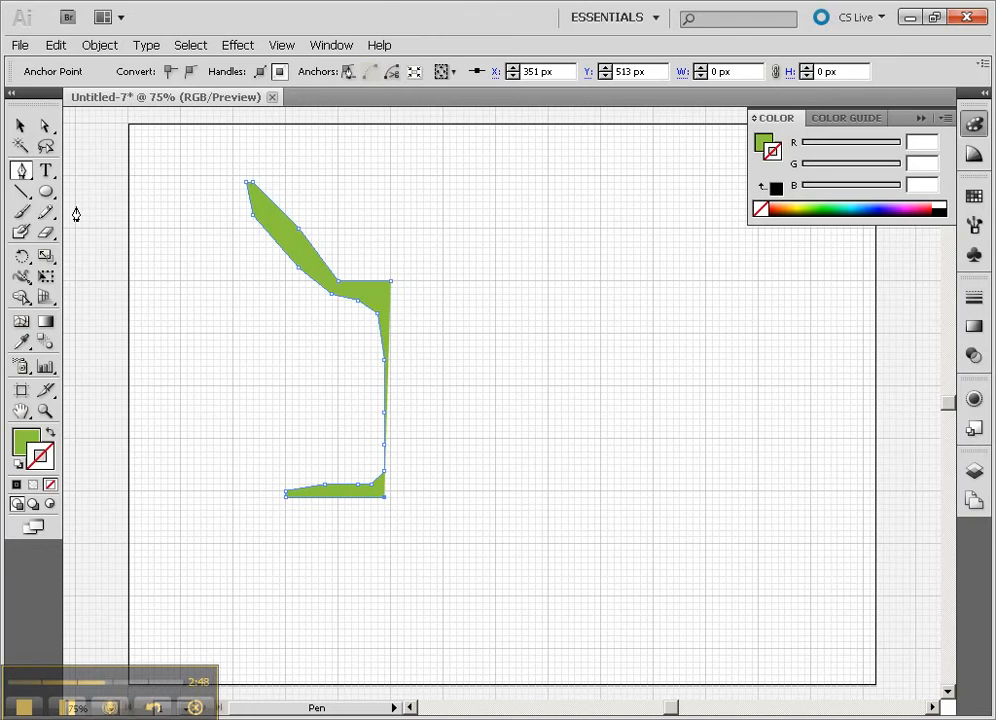
- Move the foot's end anchor point to X 360 px, aligning it with the path's starting point
click(18, 125)
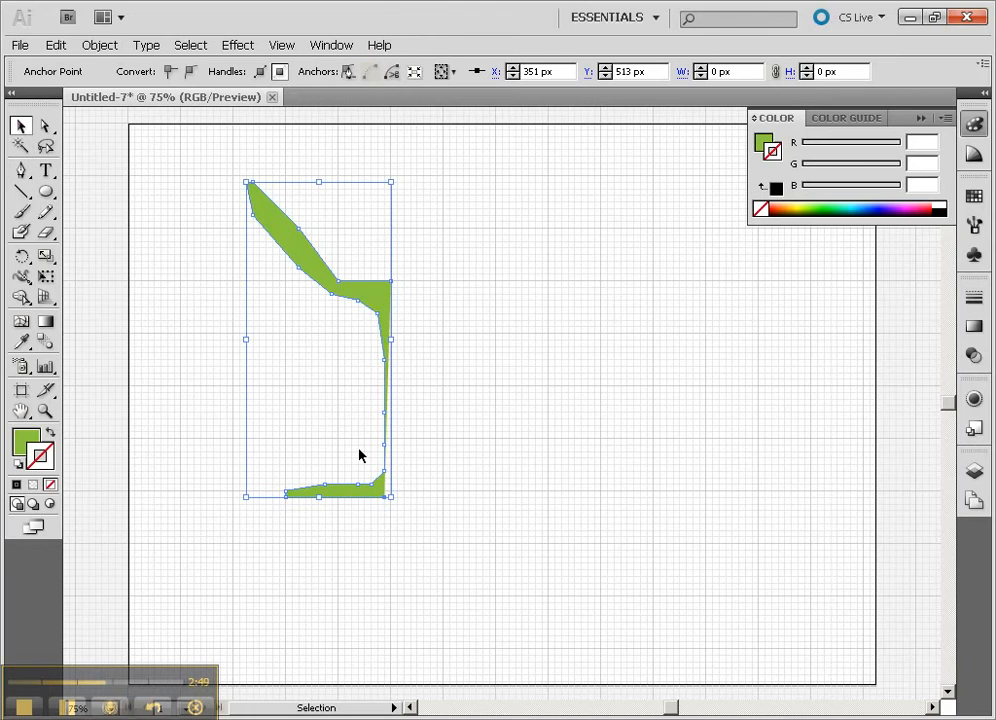
click(46, 126)
drag(384, 497, 391, 497)
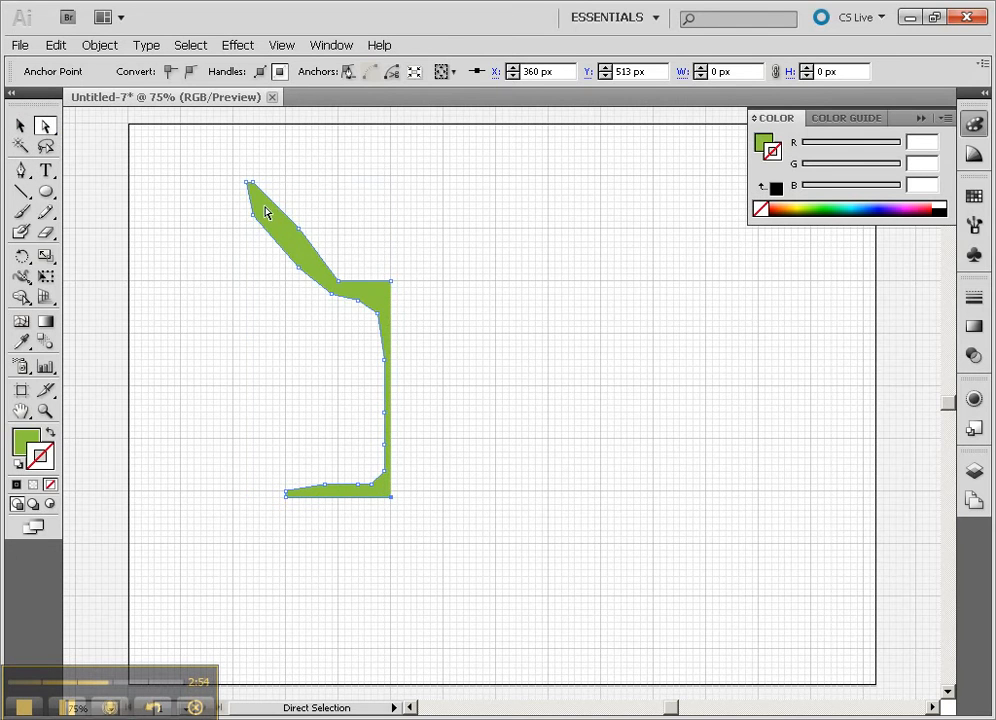
- Thin the bowl wall by shifting the middle anchor of its inner edge outward, leaving the neighbouring anchor at its original place
drag(300, 230, 278, 231)
drag(340, 290, 337, 280)
key(ctrl+z)
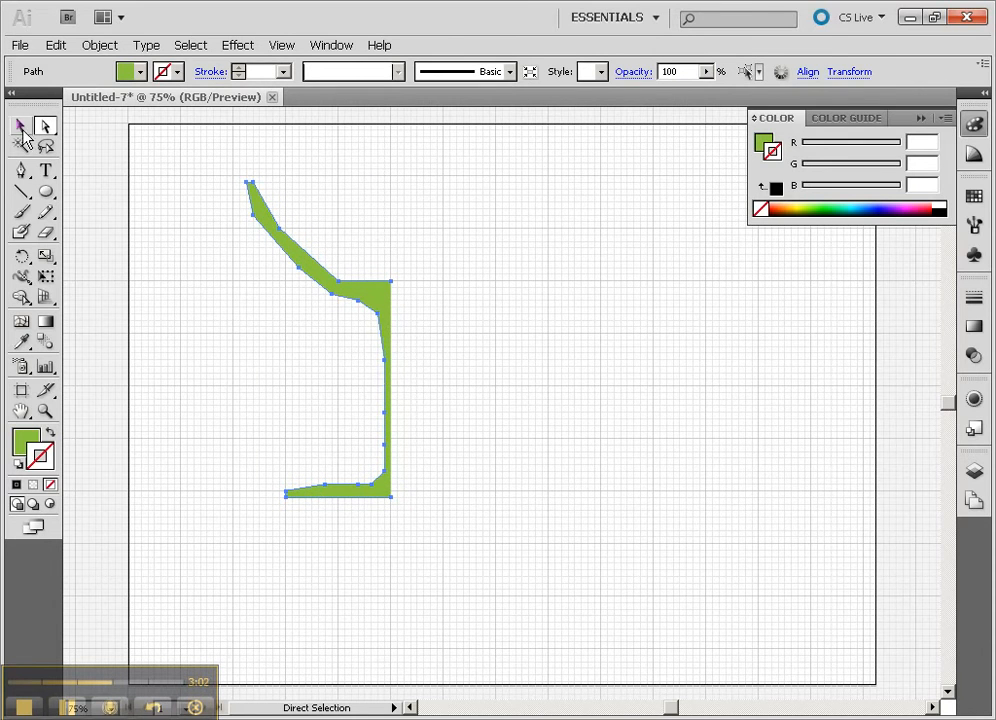
- Smooth the profile's outer outline with the Smooth tool, from the rim along the bowl and stem to the foot
key(v)
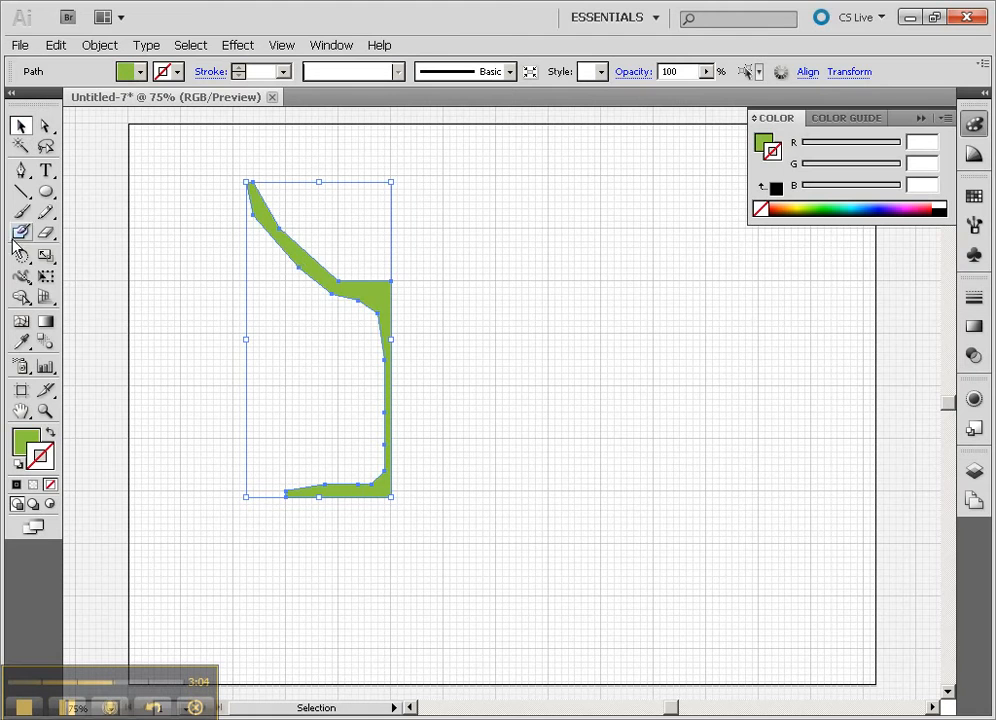
mouse_move(47, 213)
mouse_down()
mouse_move(111, 232)
mouse_move(118, 253)
mouse_move(111, 233)
mouse_up()
drag(369, 290, 314, 258)
mouse_move(360, 302)
mouse_down()
mouse_move(389, 330)
mouse_move(378, 322)
mouse_move(389, 427)
mouse_move(382, 463)
mouse_move(338, 478)
mouse_move(345, 486)
mouse_move(305, 490)
mouse_up()
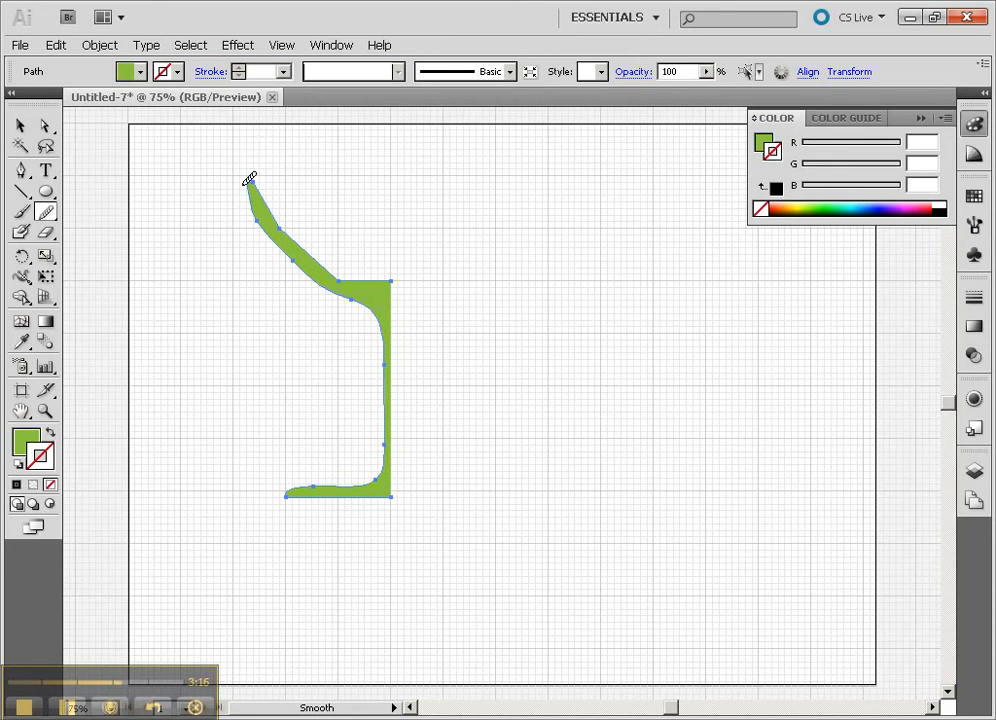
- Smooth the bowl's inner wall into one curve, round off the rim tip, and refine the outer bowl curve
mouse_move(260, 177)
mouse_down()
mouse_move(291, 238)
mouse_move(360, 270)
mouse_up()
mouse_move(290, 209)
mouse_down()
mouse_move(319, 257)
mouse_move(367, 281)
mouse_move(325, 264)
mouse_move(378, 277)
mouse_up()
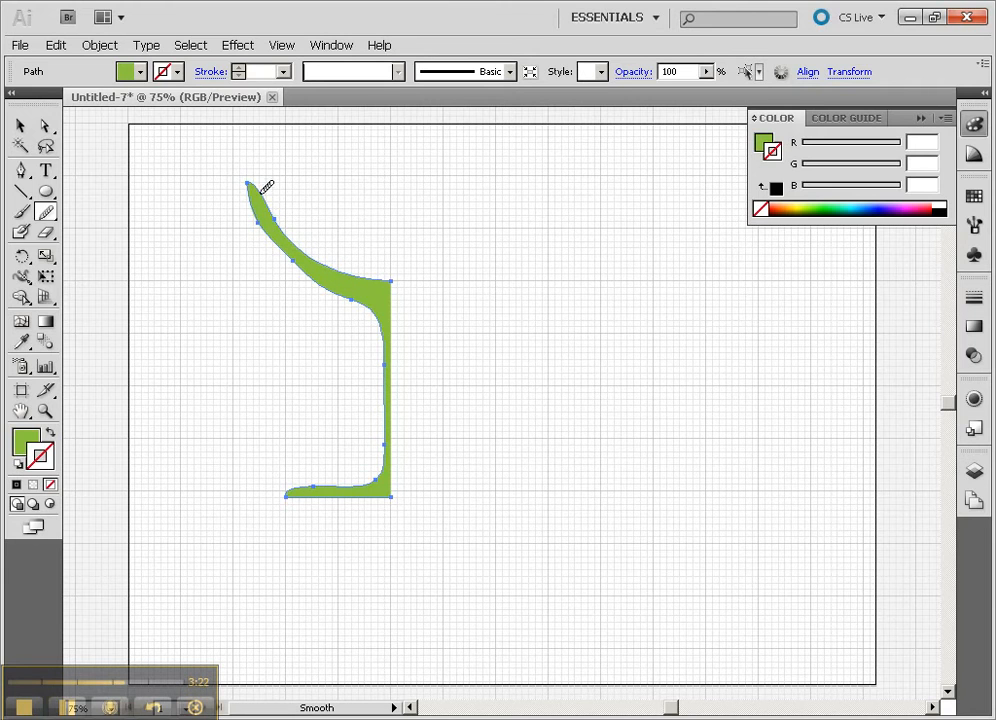
drag(282, 220, 296, 224)
drag(336, 286, 376, 317)
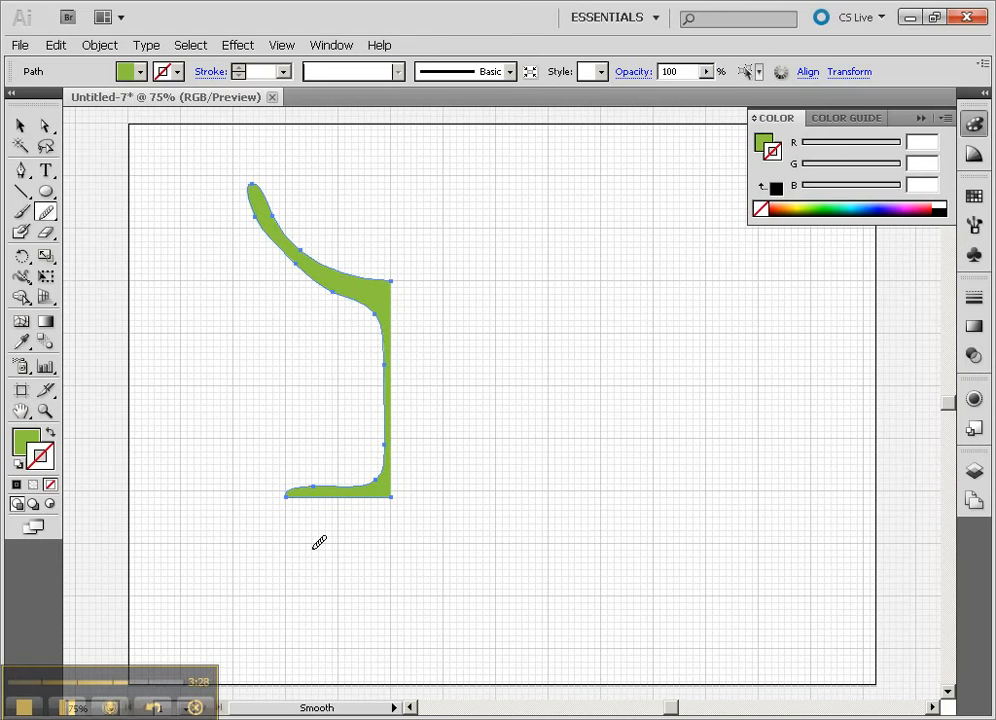
- Select the finished half profile and start a 3D Revolve effect on it with Preview enabled
click(20, 125)
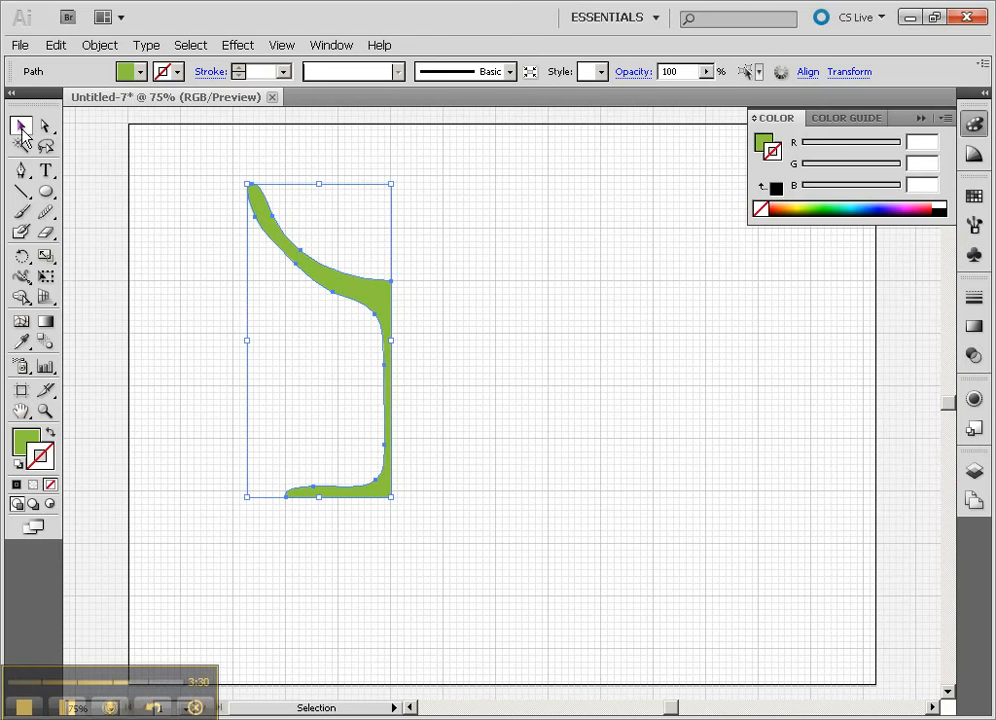
click(238, 318)
click(357, 298)
click(238, 45)
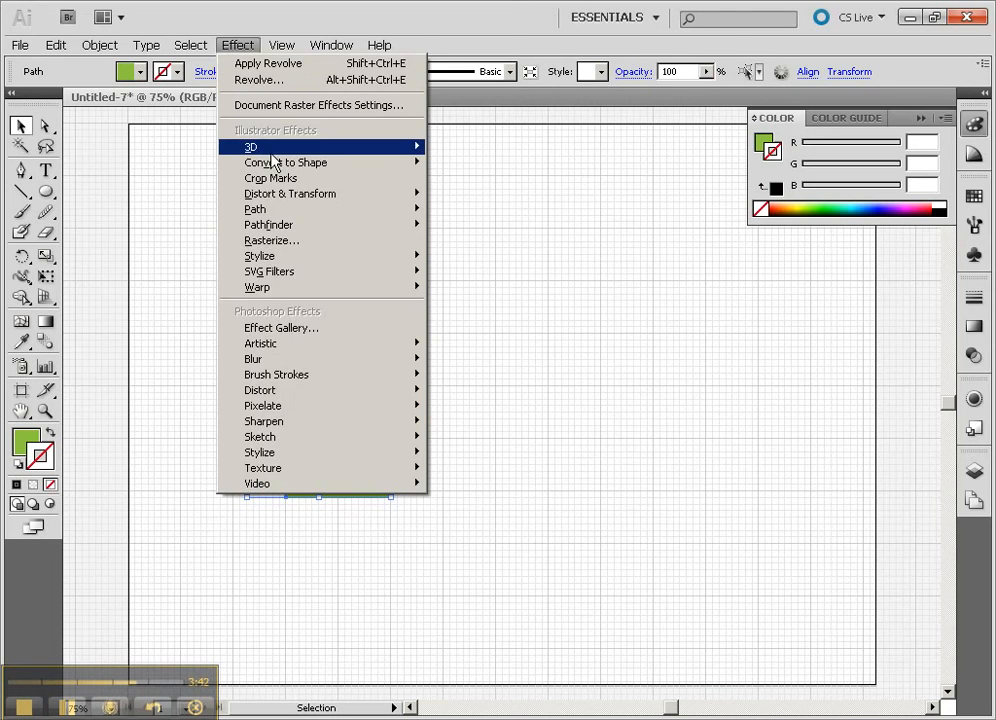
mouse_move(315, 150)
click(462, 164)
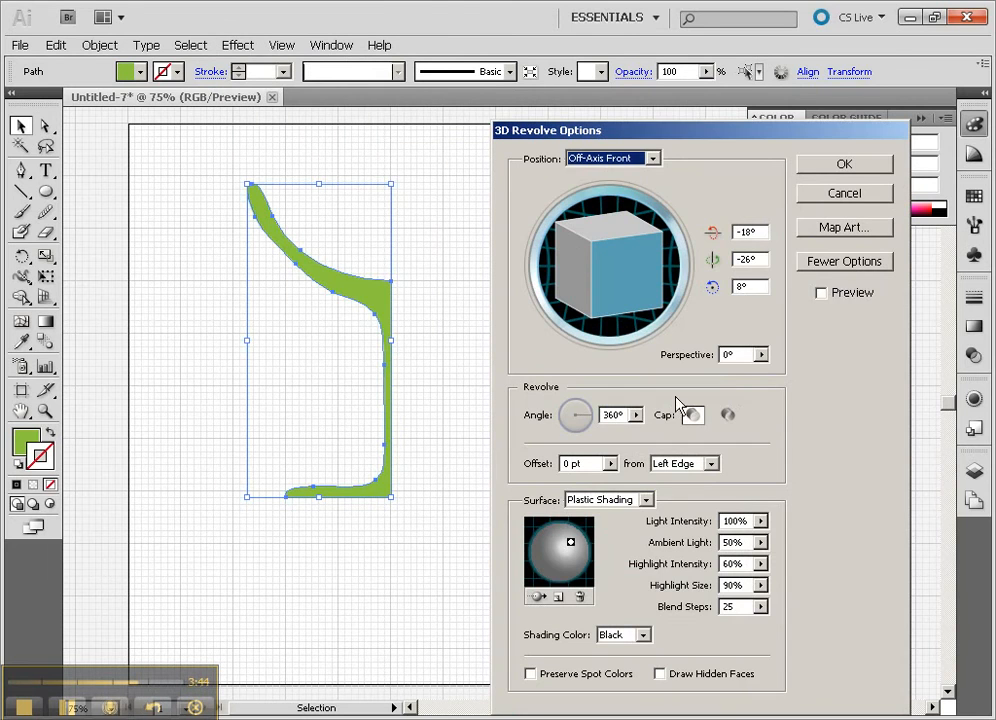
click(822, 294)
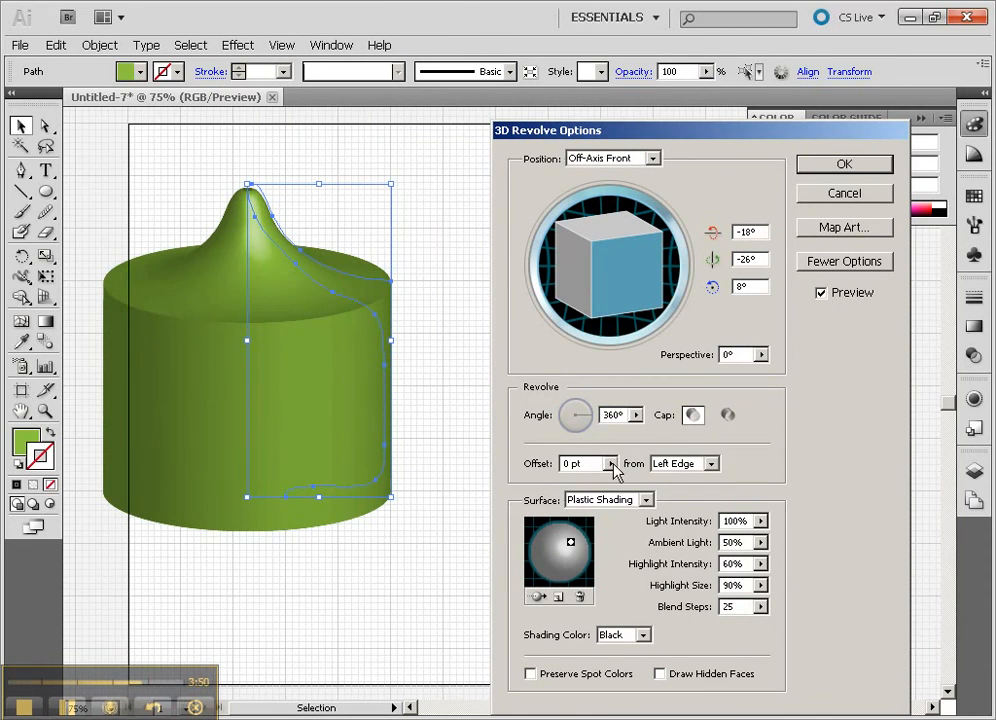
- Set the revolve offset to be taken from the Right Edge and rotate the goblet to -25°, 31°, 2°
click(690, 465)
click(683, 495)
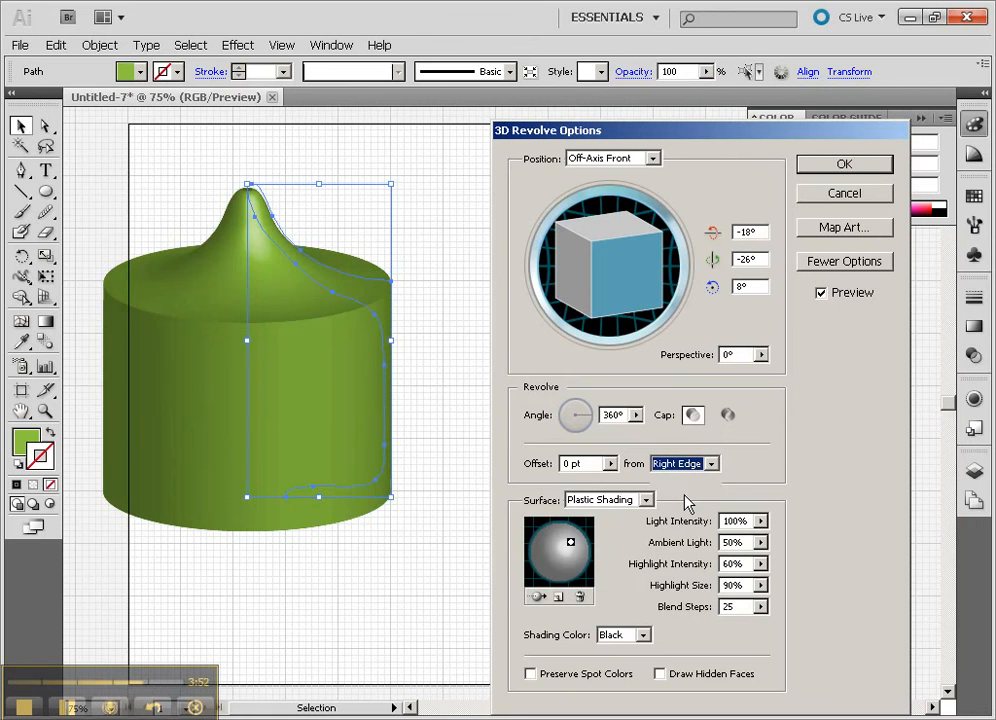
mouse_move(623, 270)
mouse_down()
mouse_move(607, 291)
mouse_move(625, 282)
mouse_move(596, 262)
mouse_move(616, 271)
mouse_move(603, 278)
mouse_up()
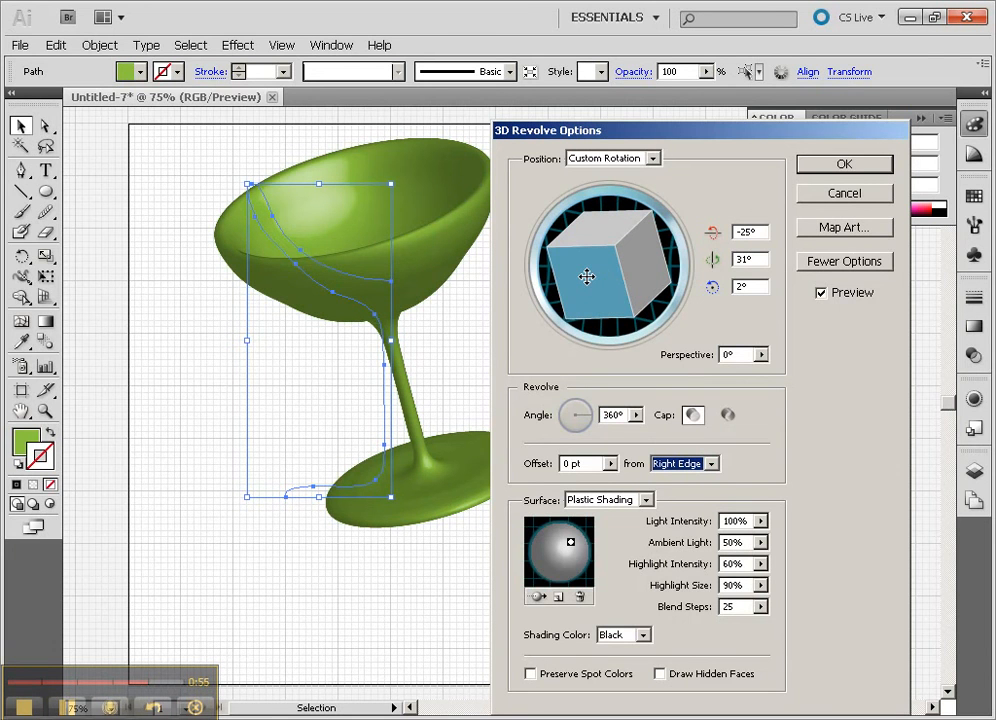
- Map the Help symbol onto surface 3 of 4, the underside of the goblet's foot, and scale it to fit
click(833, 228)
click(792, 172)
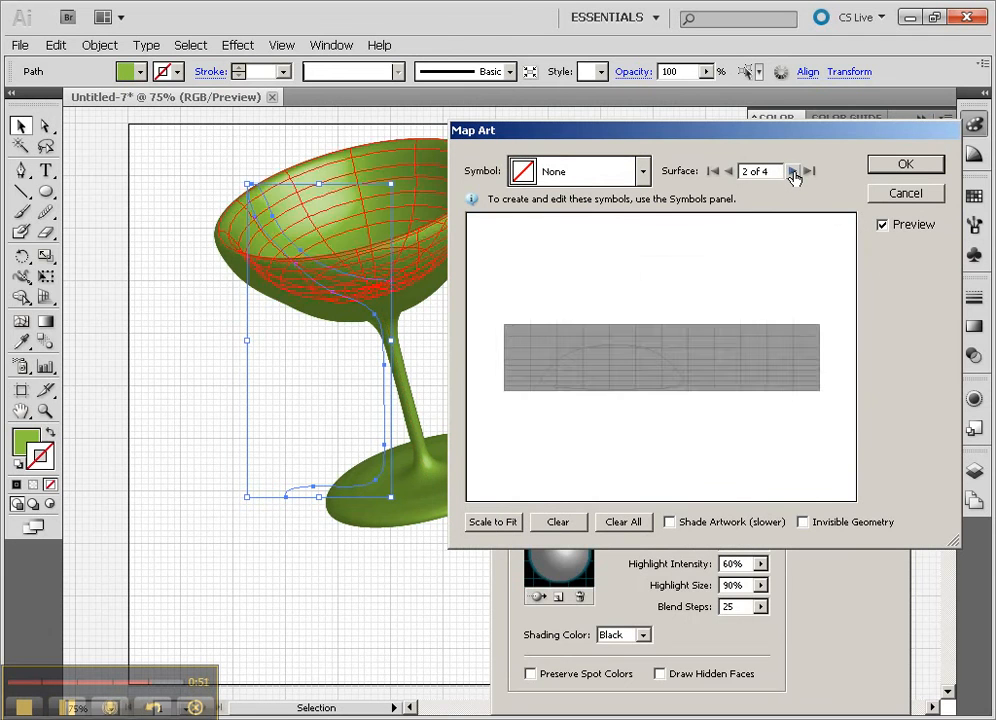
click(792, 172)
click(792, 172)
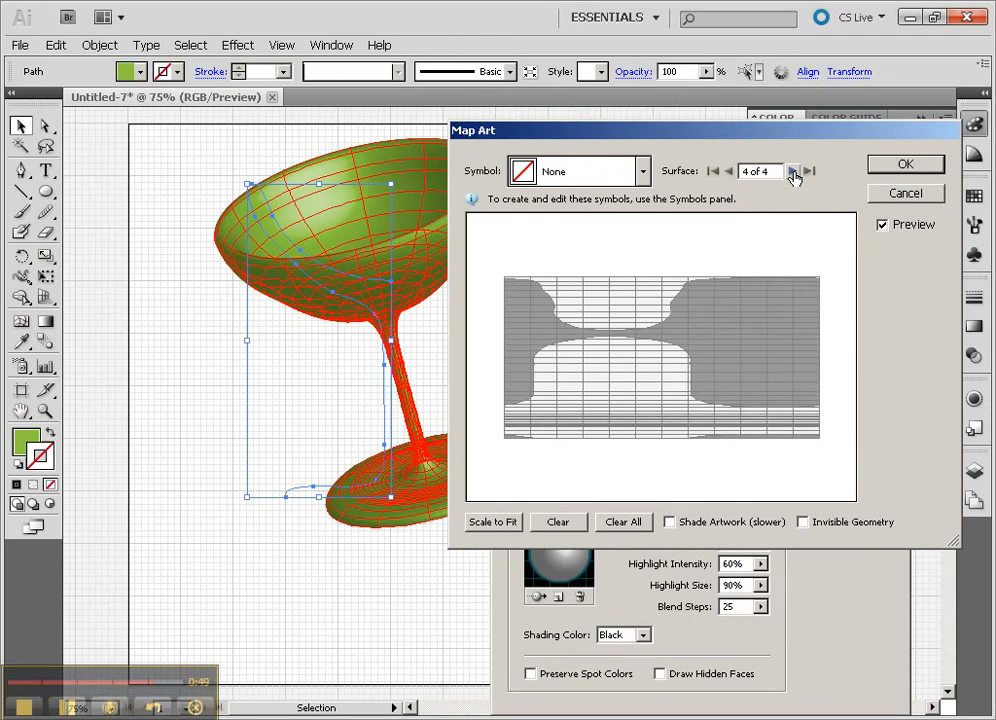
click(729, 172)
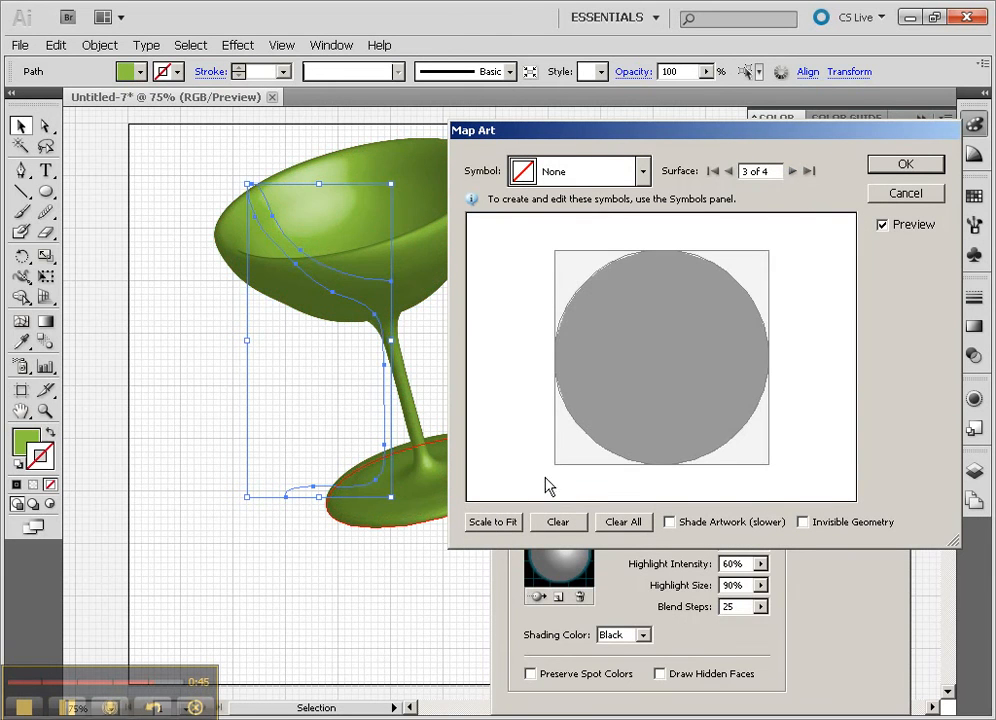
click(545, 178)
click(527, 275)
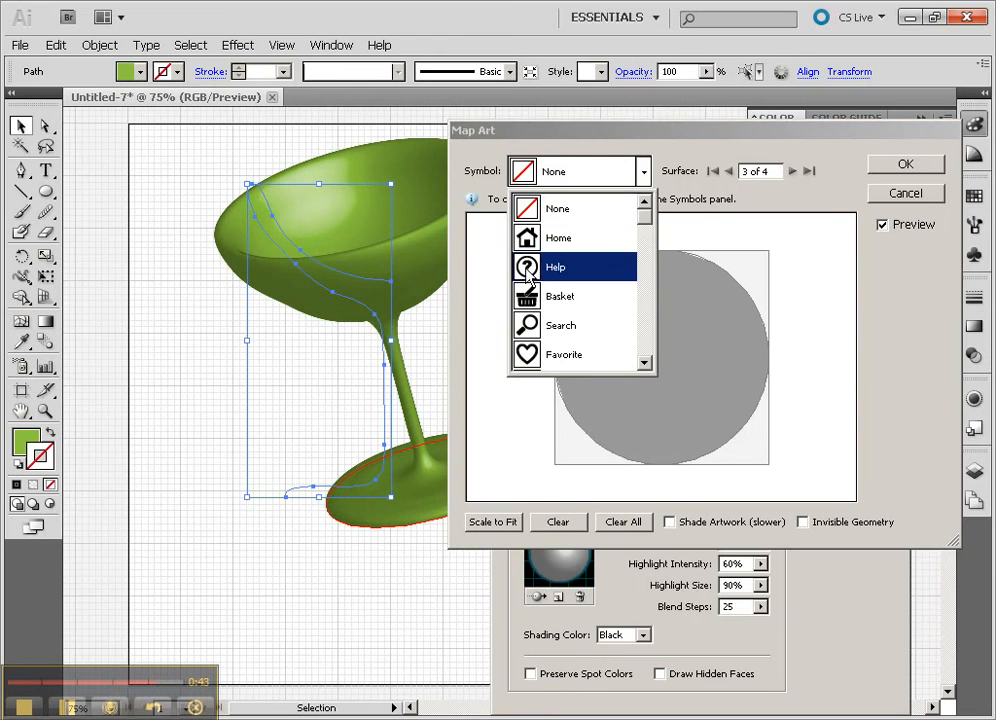
click(494, 522)
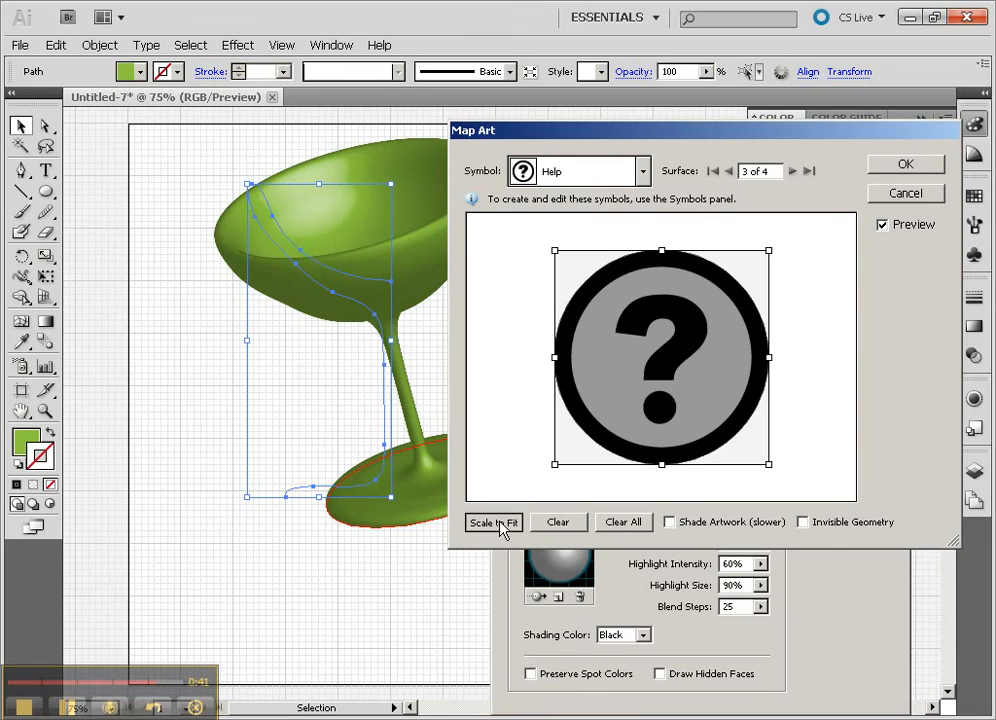
- Look through the adjacent surfaces, return to surface 3 of 4, and accept the art mapping
click(791, 171)
click(791, 171)
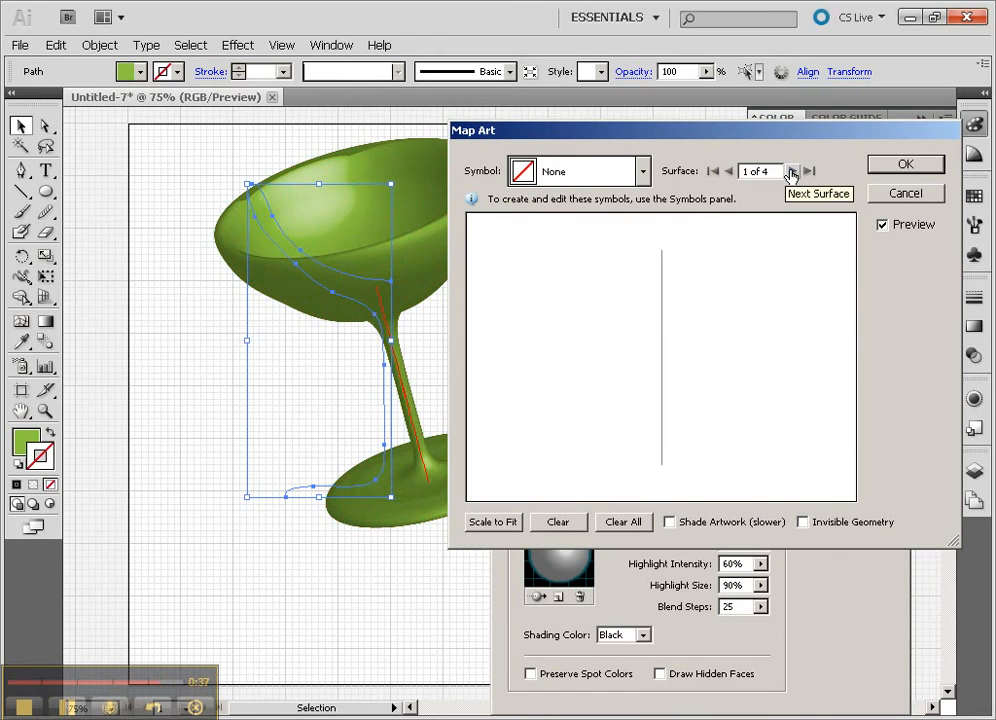
click(728, 171)
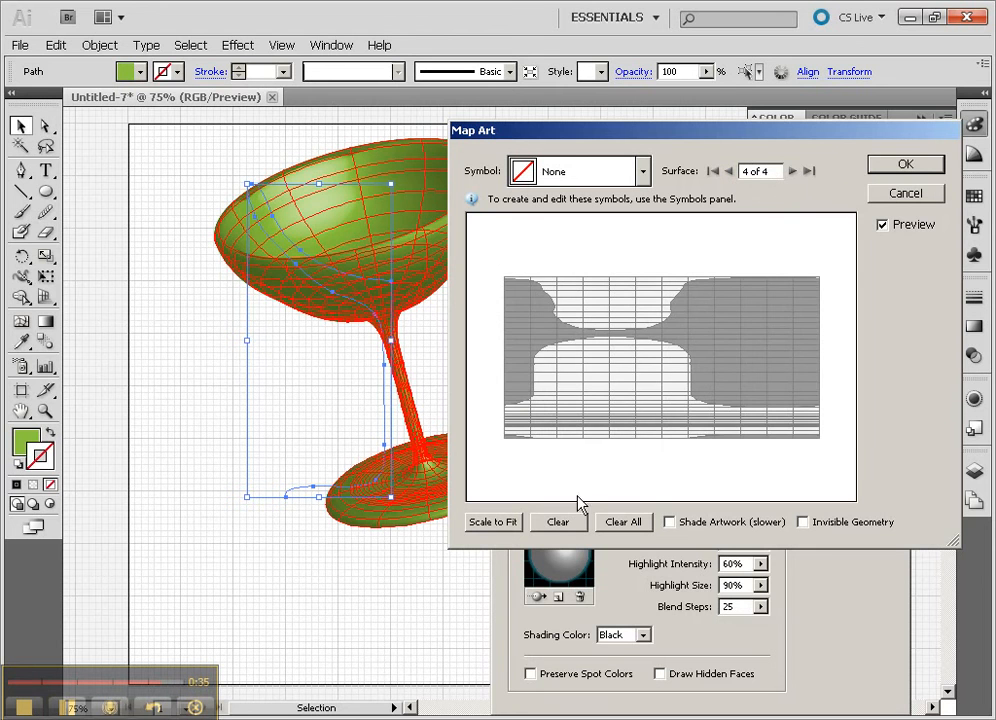
click(729, 171)
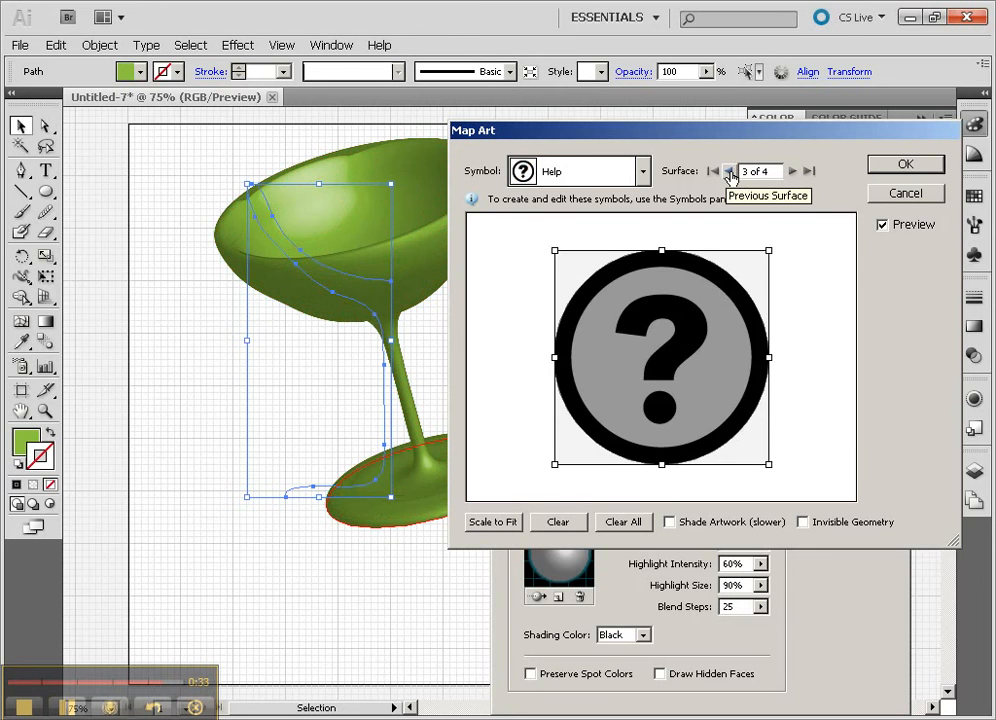
click(935, 166)
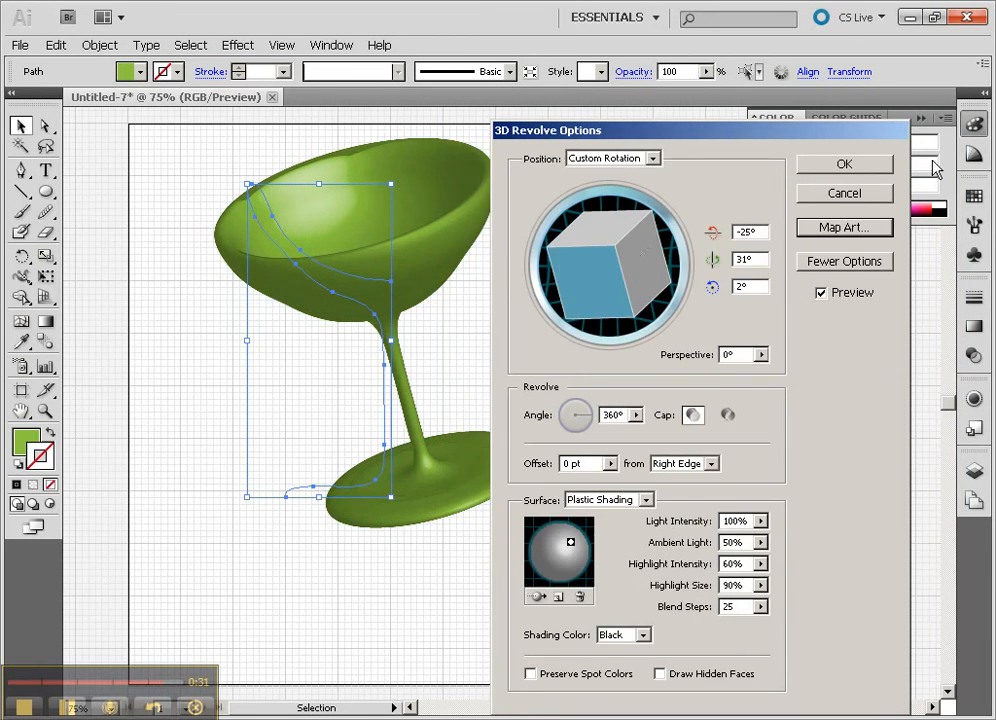
- Rotate the goblet to 54°, 29°, 60° so the underside of its foot faces forward, and apply the revolve
mouse_move(634, 256)
mouse_down()
mouse_move(617, 224)
mouse_move(582, 233)
mouse_up()
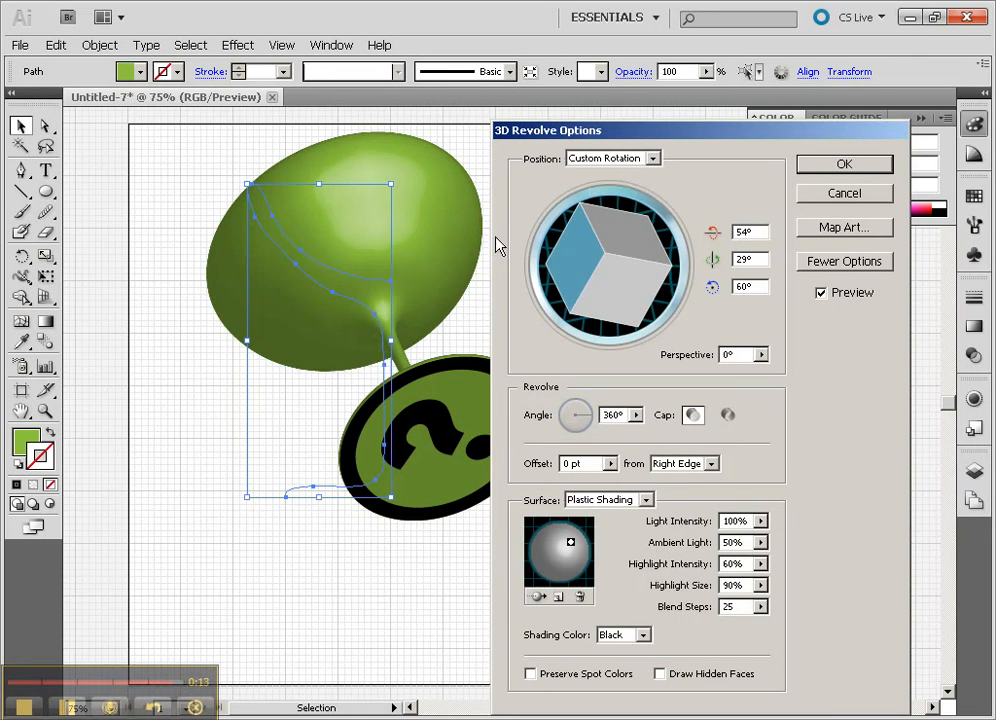
click(870, 198)
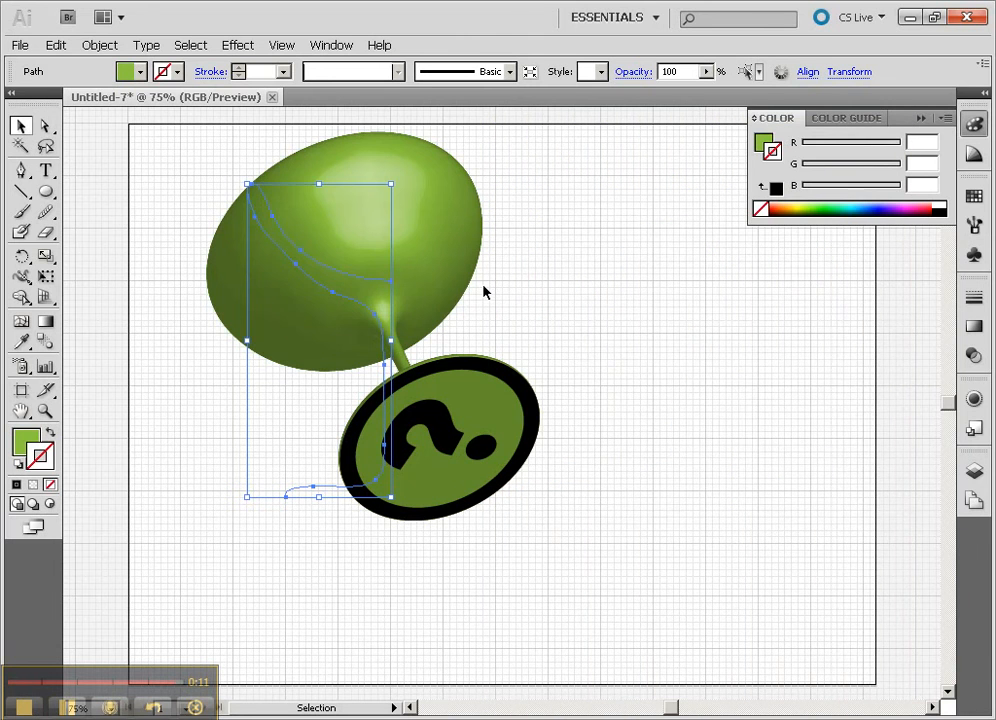